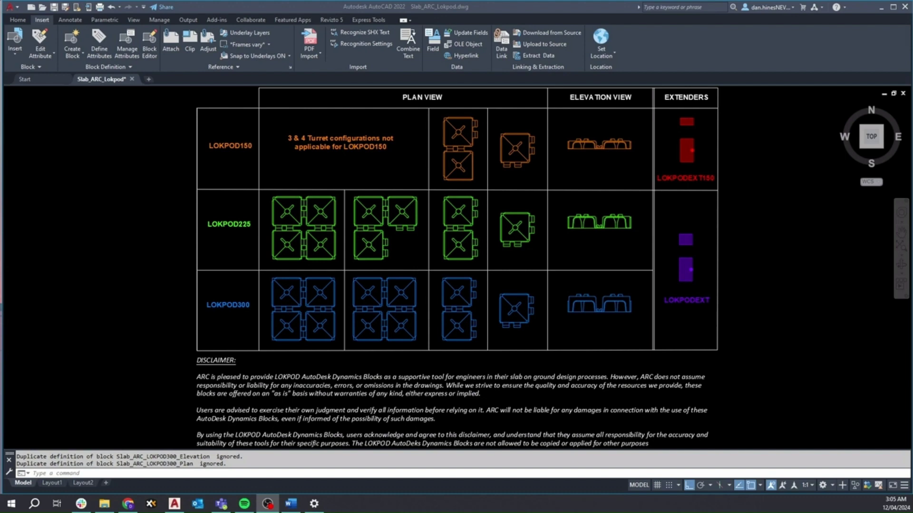
# Show the tool palettes and create a new palette named Lokpod
pyautogui.click(171, 474)
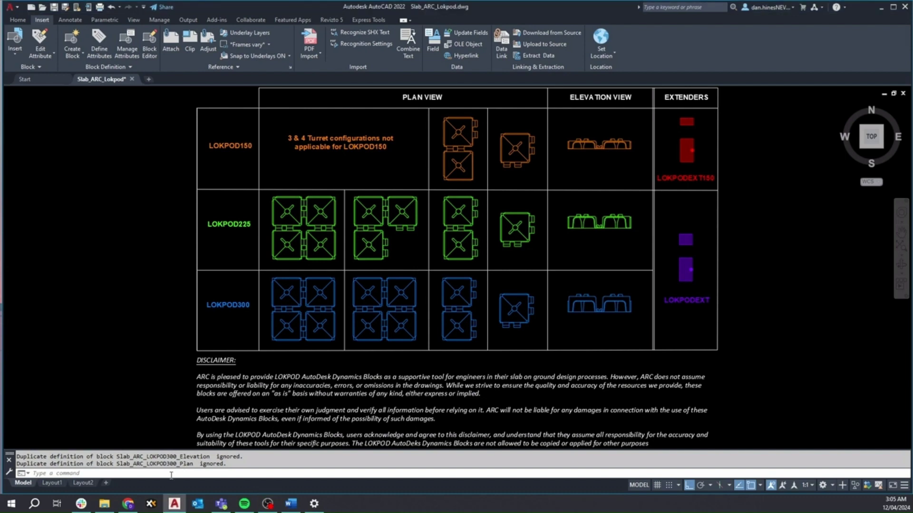
pyautogui.write('tool')
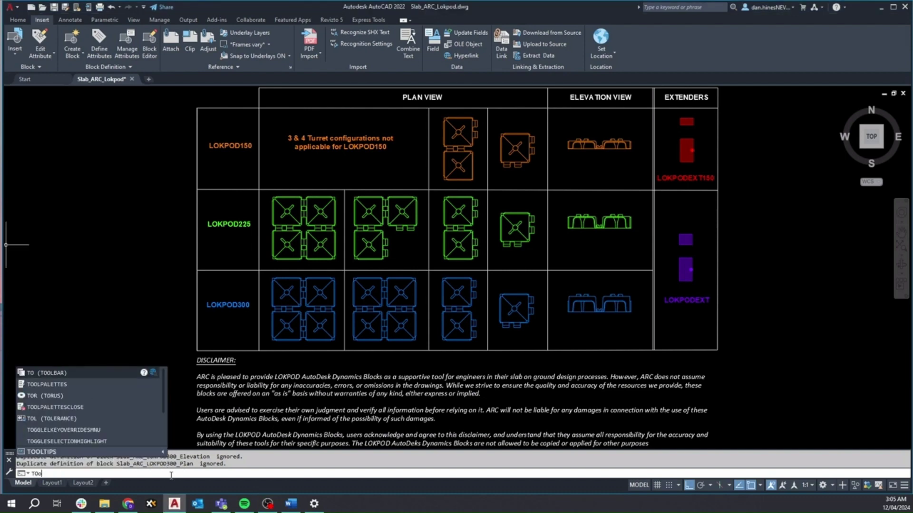
pyautogui.press('Return')
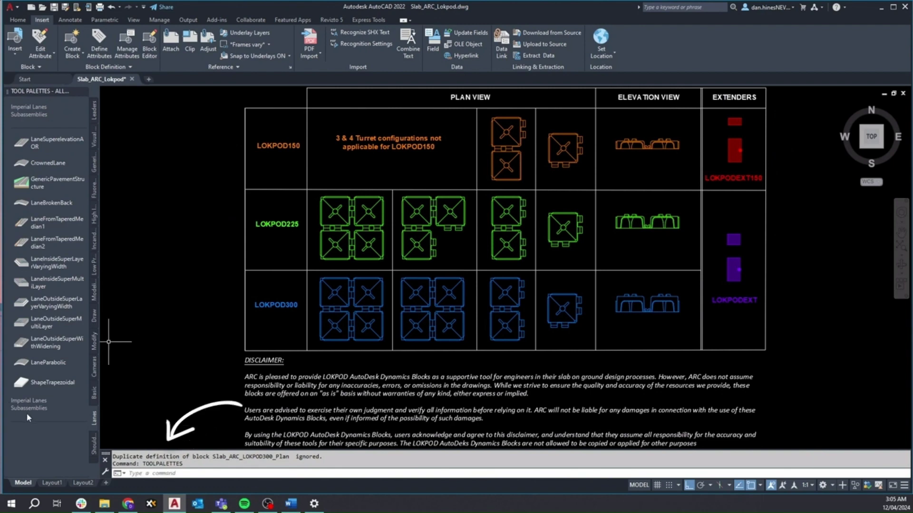
pyautogui.rightClick(44, 433)
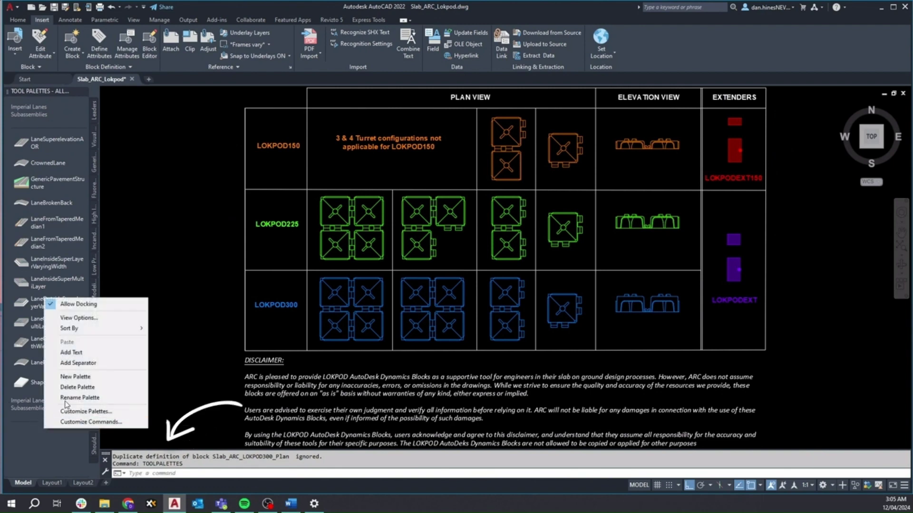
pyautogui.click(79, 377)
pyautogui.write('Lokpod')
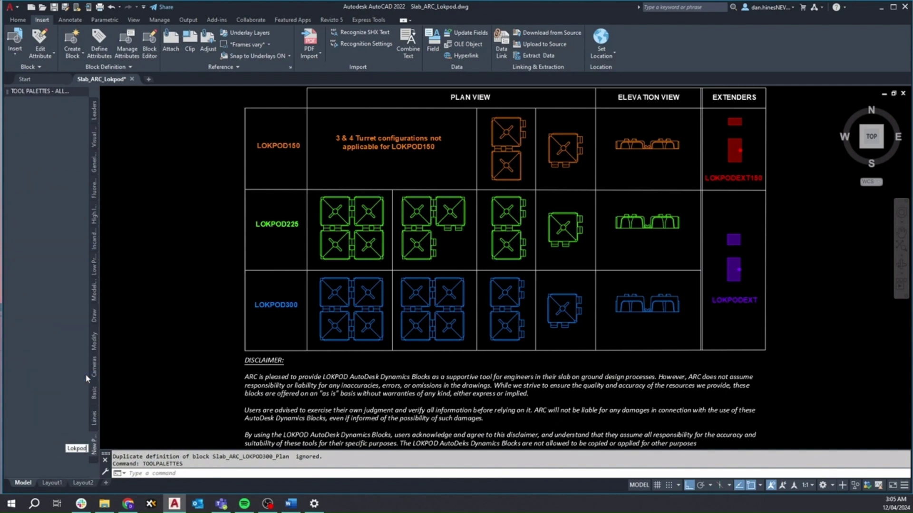
pyautogui.press('Return')
# Add all the blocks of Slab_ARC_Lokpod.dwg from DesignCenter to the Lokpod palette
pyautogui.hotkey('ctrl', '2')
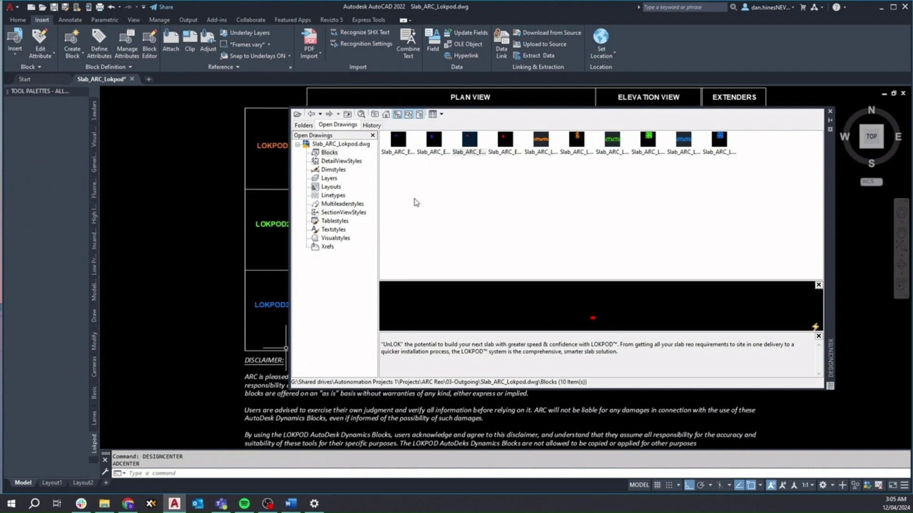
pyautogui.hotkey('ctrl', 'a')
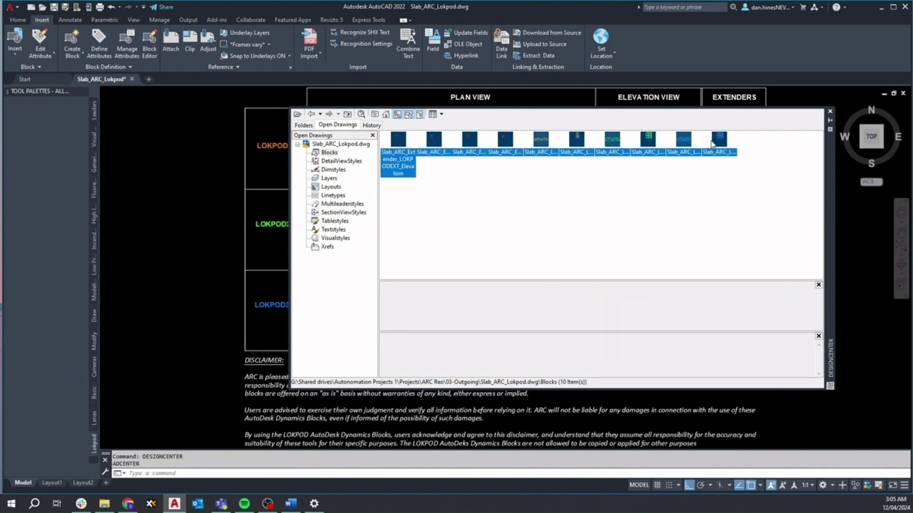
pyautogui.moveTo(716, 142)
pyautogui.mouseDown()
pyautogui.moveTo(108, 250)
pyautogui.moveTo(54, 212)
pyautogui.mouseUp()
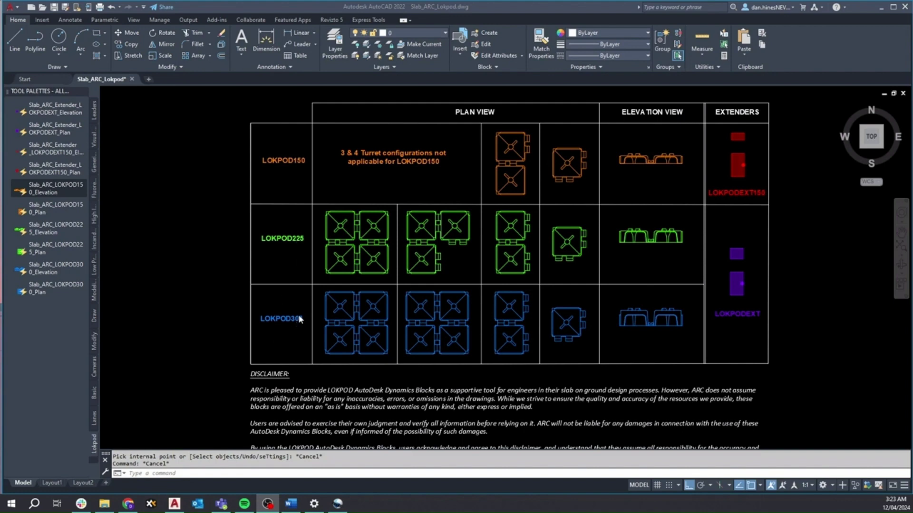
# Cycle the four-turret LOKPOD225 plan block through the 3/4, 1/2 and 1/4 Lokpod configurations
pyautogui.click(387, 236)
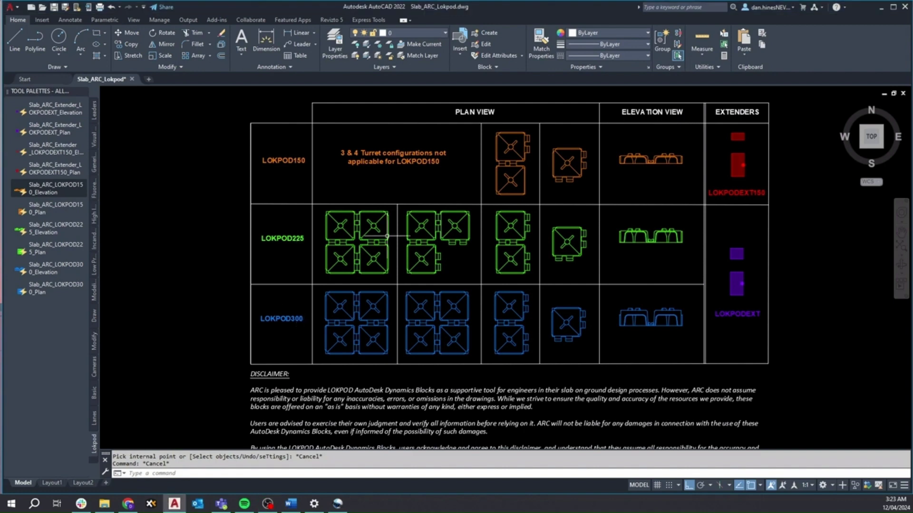
pyautogui.click(357, 236)
pyautogui.scroll(2, 310, 196)
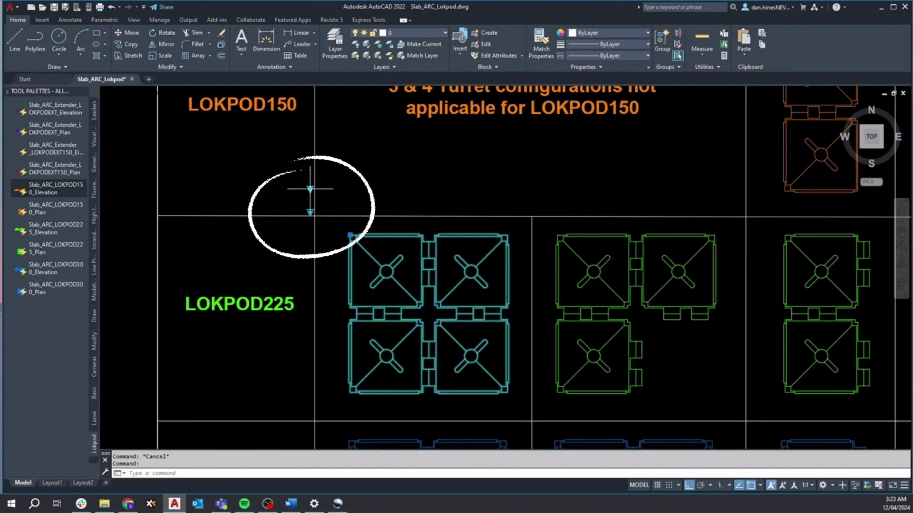
pyautogui.click(310, 189)
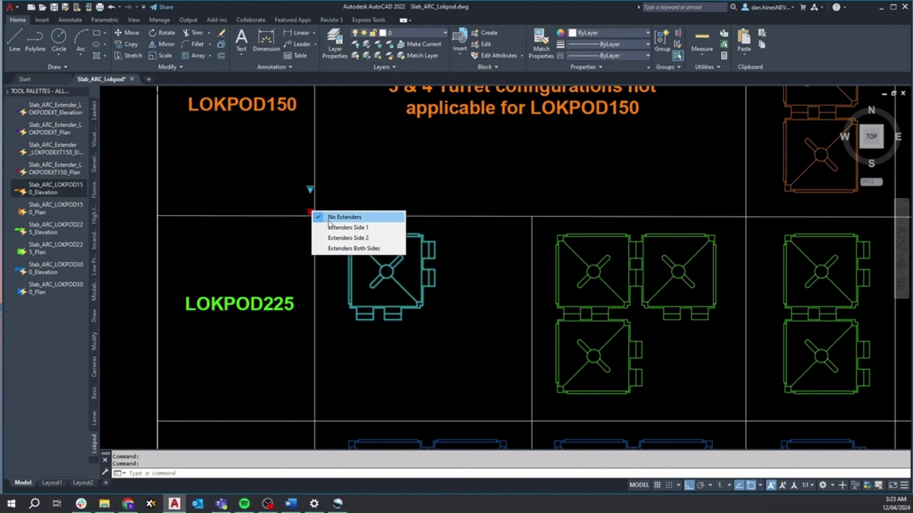
pyautogui.click(310, 190)
pyautogui.click(323, 207)
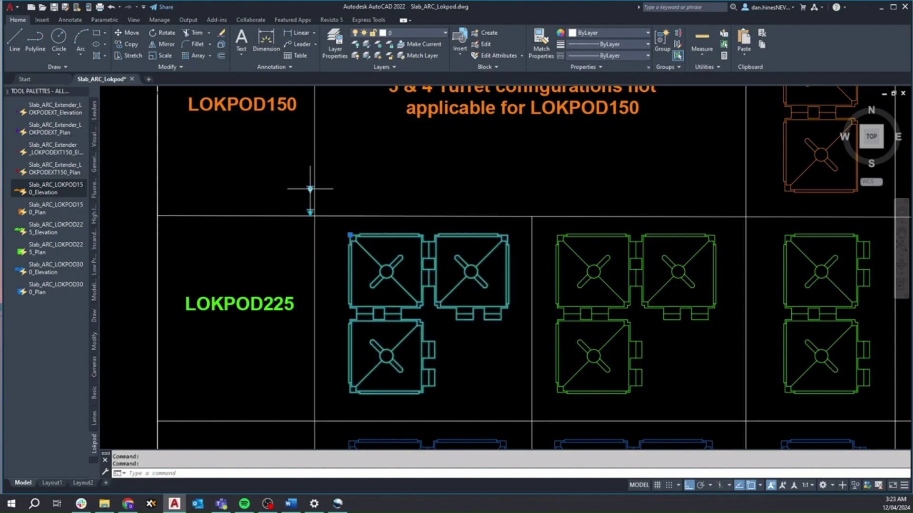
pyautogui.click(310, 189)
pyautogui.click(343, 217)
pyautogui.click(310, 189)
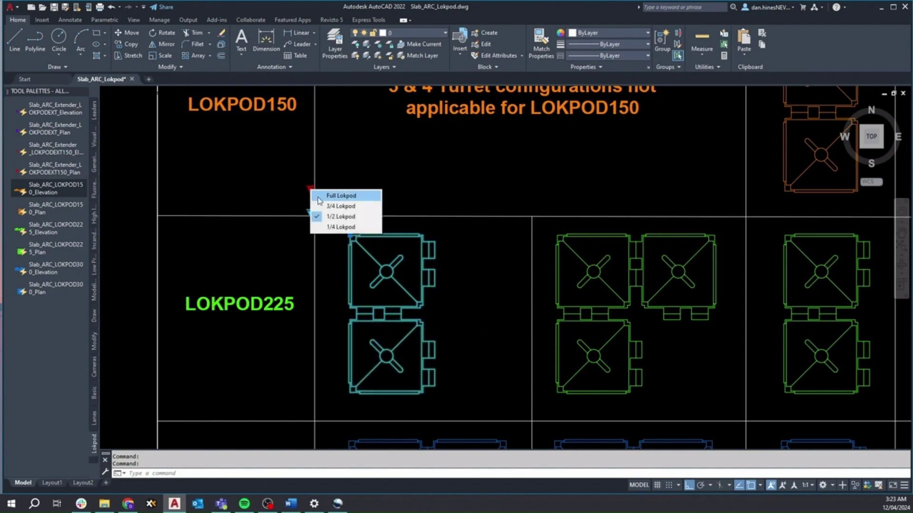
pyautogui.click(342, 227)
pyautogui.click(310, 190)
pyautogui.click(342, 227)
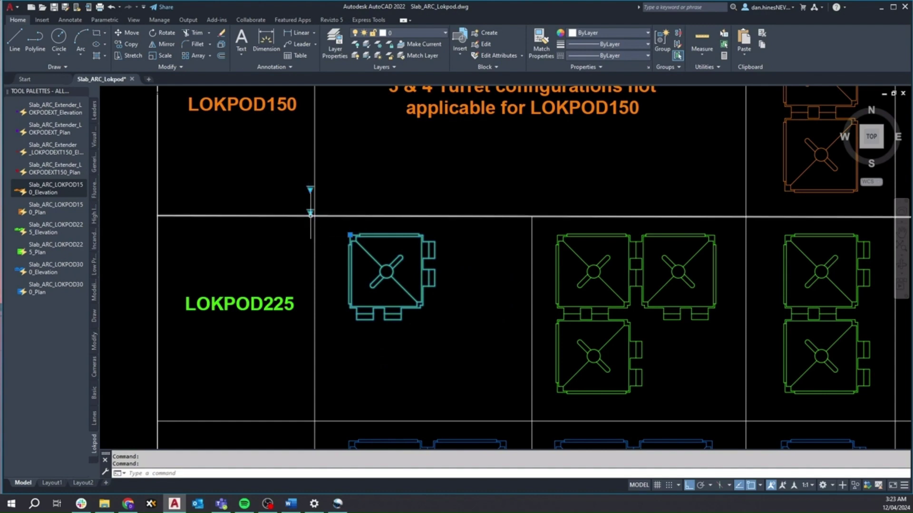
# Return the LOKPOD225 plan block to the Full Lokpod configuration
pyautogui.click(310, 213)
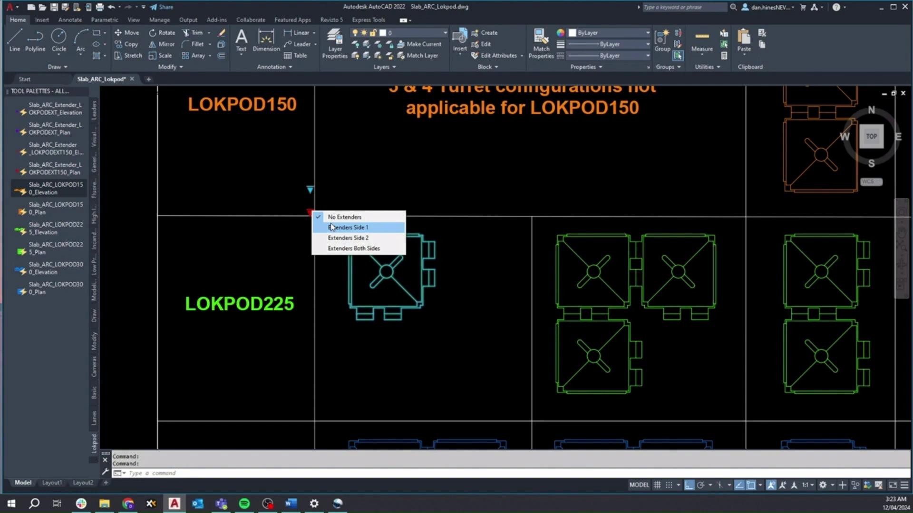
pyautogui.click(310, 190)
pyautogui.click(314, 194)
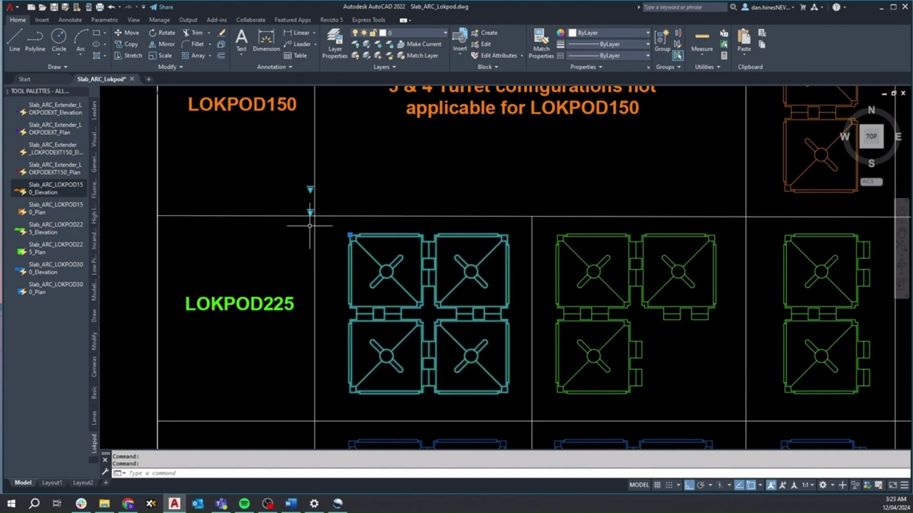
# Set the full LOKPOD225 plan block to Extenders Side 1, and switch it to Extenders Side 2
pyautogui.click(310, 212)
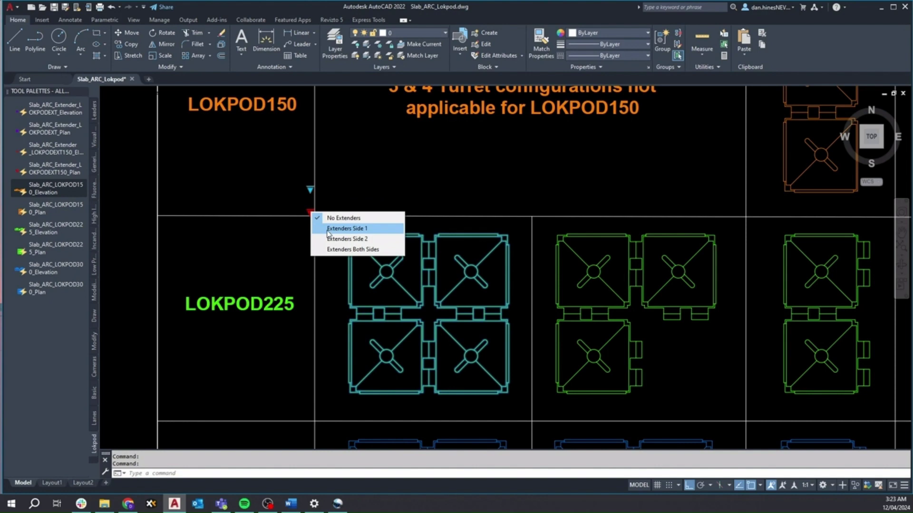
pyautogui.click(328, 228)
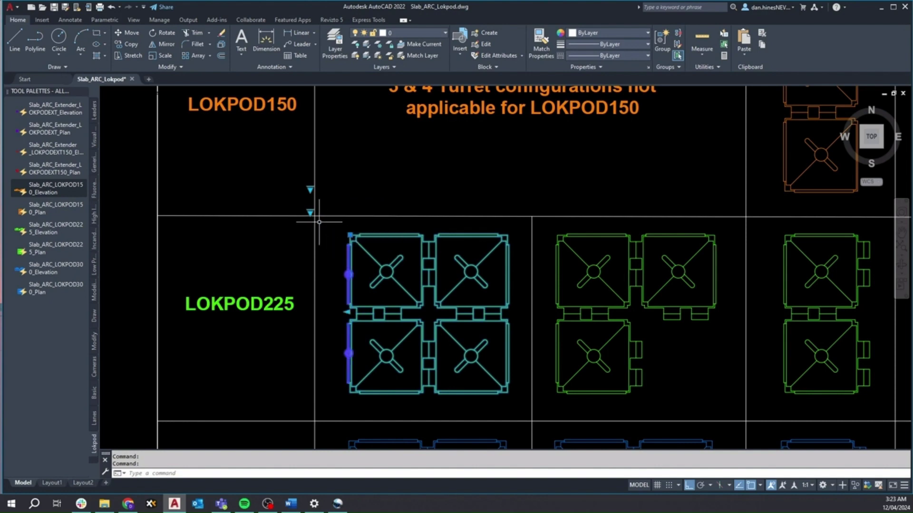
pyautogui.click(309, 213)
pyautogui.click(326, 238)
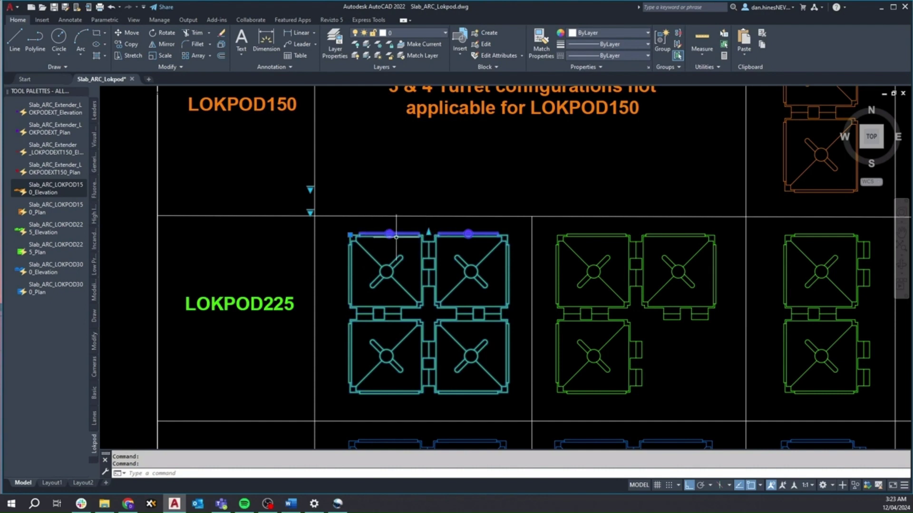
# Stretch the two extenders on the upper side of the LOKPOD225 plan block upward, past the row's upper border
pyautogui.scroll(2, 390, 233)
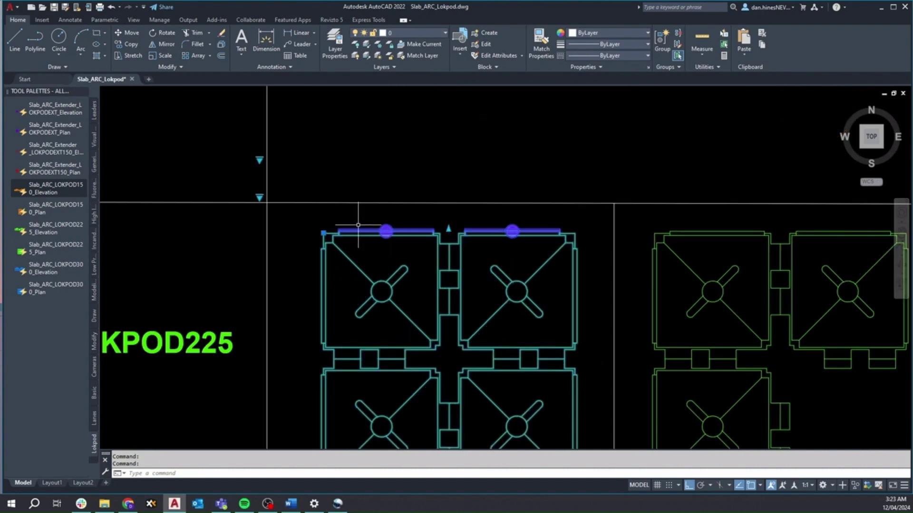
pyautogui.click(448, 229)
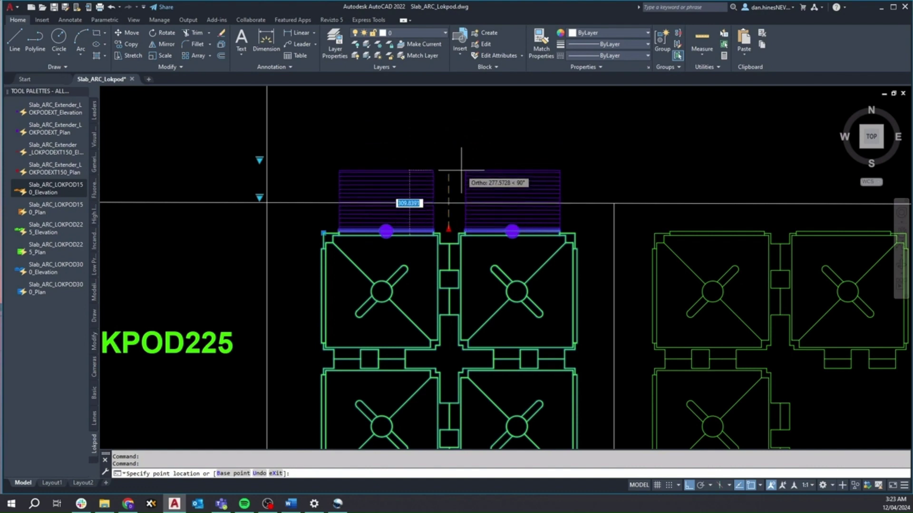
pyautogui.click(461, 136)
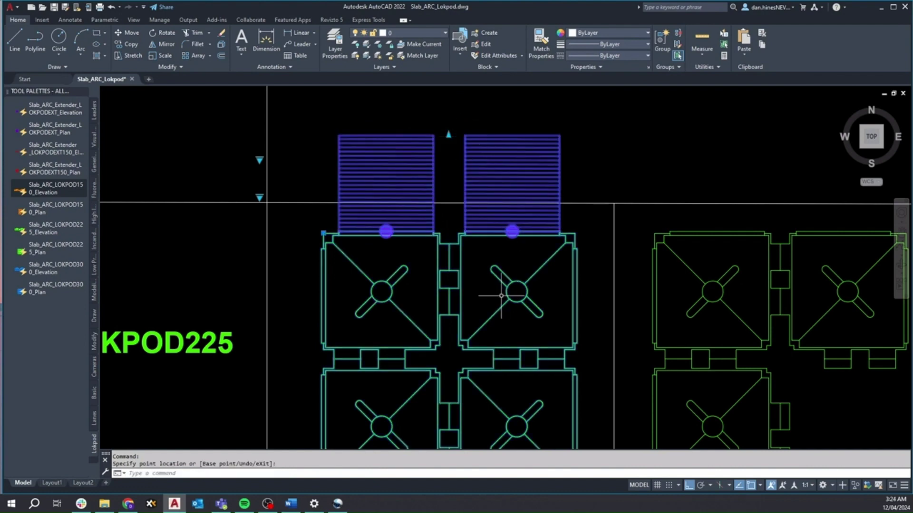
# Switch the LOKPOD150 elevation block's display to Masked and back to Linework
pyautogui.scroll(-4, 501, 296)
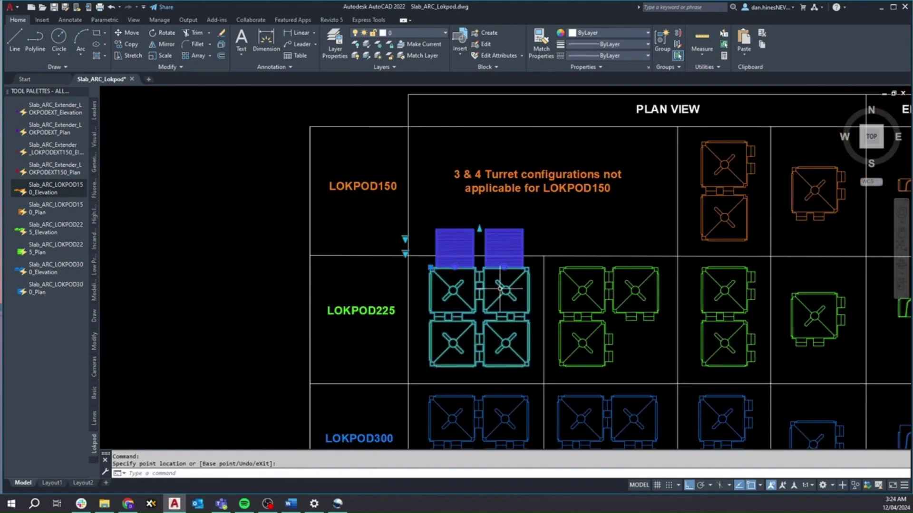
pyautogui.moveTo(539, 275); pyautogui.dragTo(436, 274, button='middle')
pyautogui.moveTo(610, 193); pyautogui.dragTo(516, 201, button='middle')
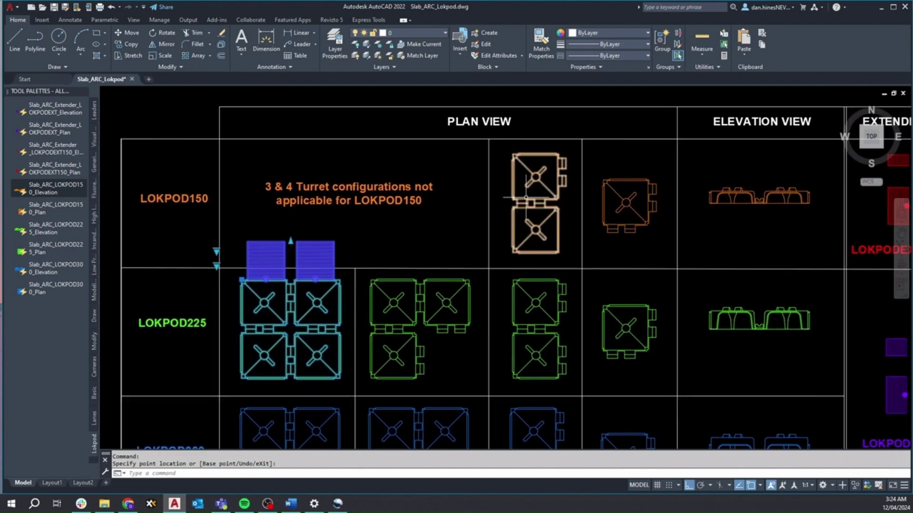
pyautogui.scroll(2, 544, 181)
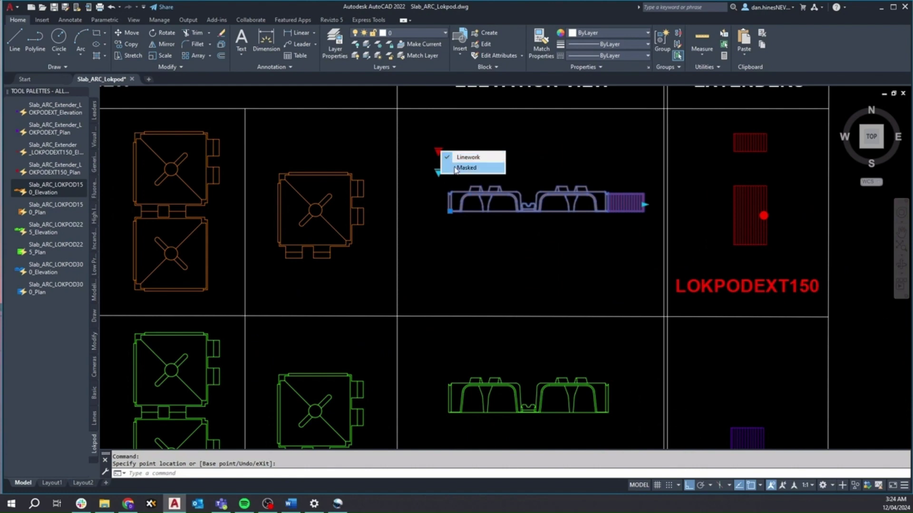
pyautogui.click(456, 168)
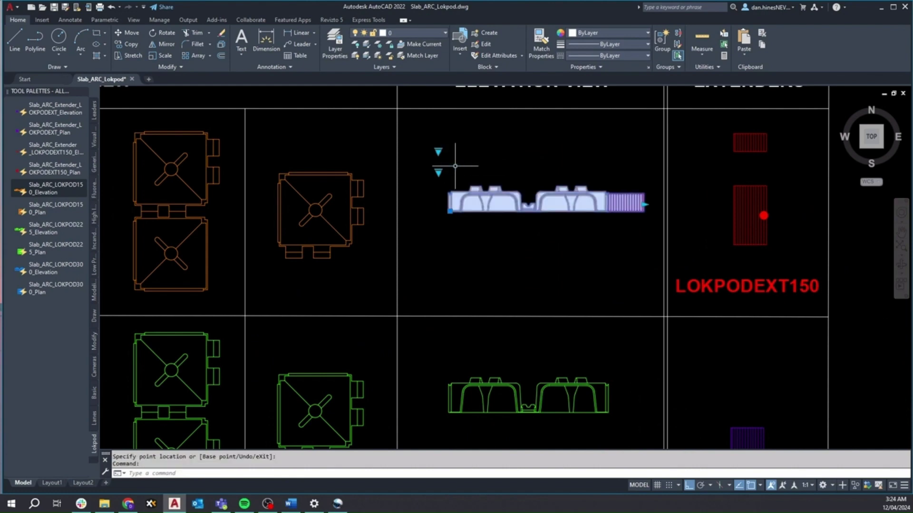
pyautogui.click(438, 152)
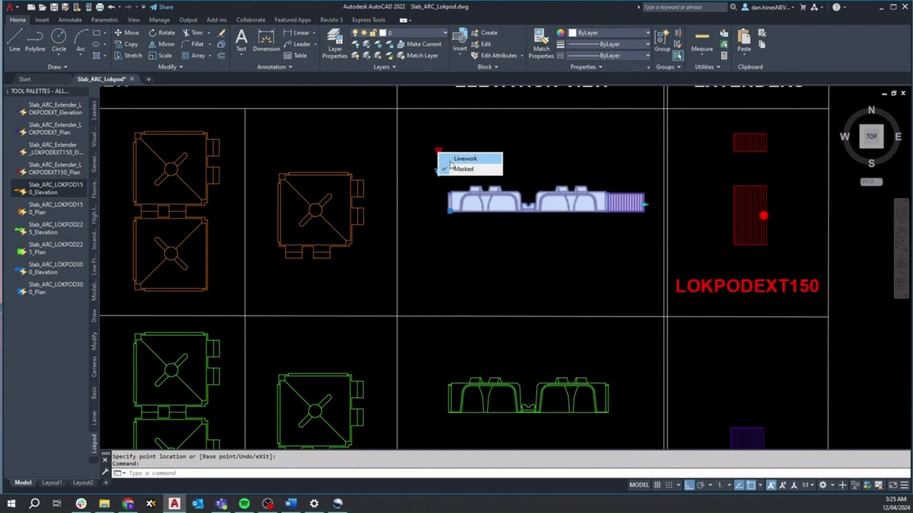
pyautogui.click(454, 157)
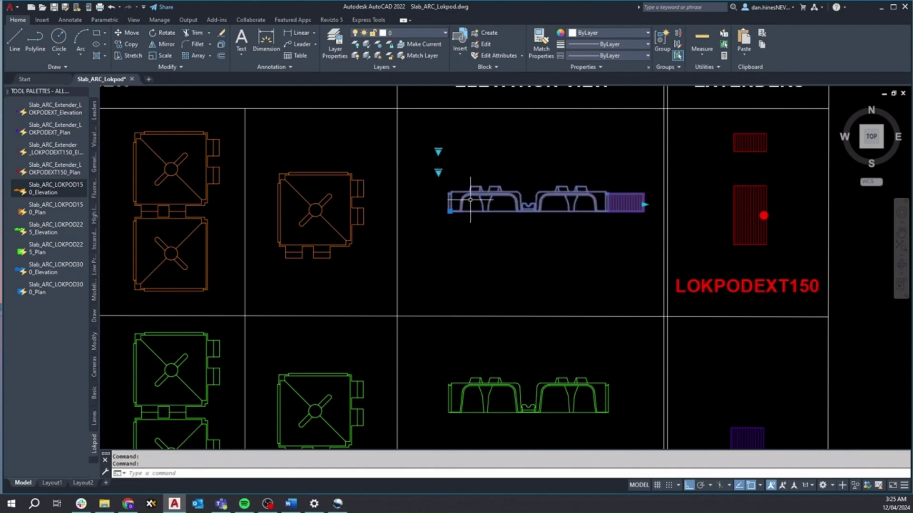
# Copy the LOKPOD150 elevation block with its extender and paste it inside the hatched concrete slab beside the table
pyautogui.hotkey('ctrl', 'c')
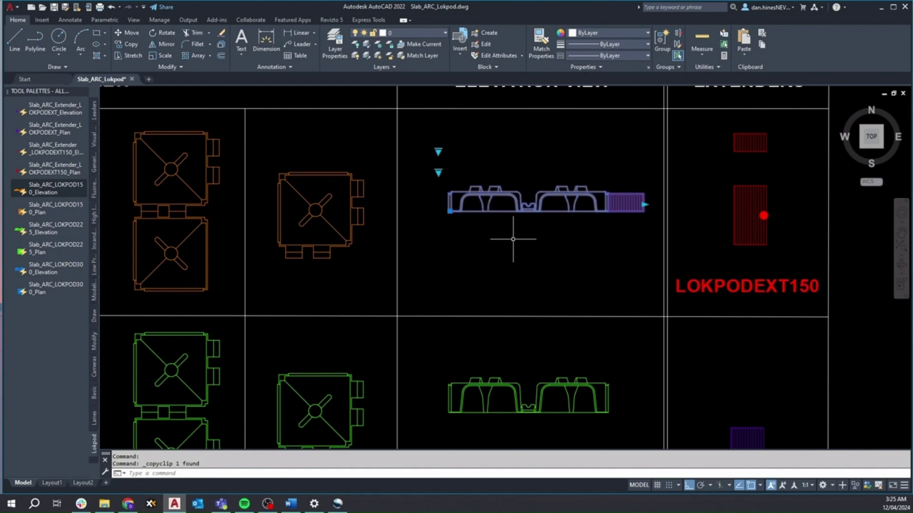
pyautogui.scroll(-2, 514, 240)
pyautogui.moveTo(545, 253); pyautogui.dragTo(258, 233, button='middle')
pyautogui.moveTo(666, 295); pyautogui.dragTo(379, 258, button='middle')
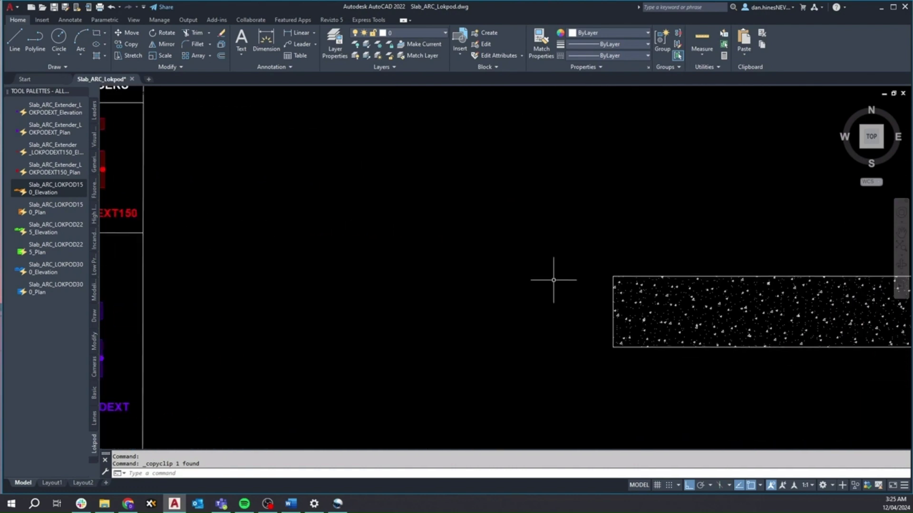
pyautogui.moveTo(702, 312); pyautogui.dragTo(518, 272, button='middle')
pyautogui.hotkey('ctrl', 'v')
pyautogui.click(551, 287)
pyautogui.press('Escape')
# Set the display of the pasted LOKPOD150 elevation block in the slab to Masked, and clear the selection
pyautogui.click(569, 287)
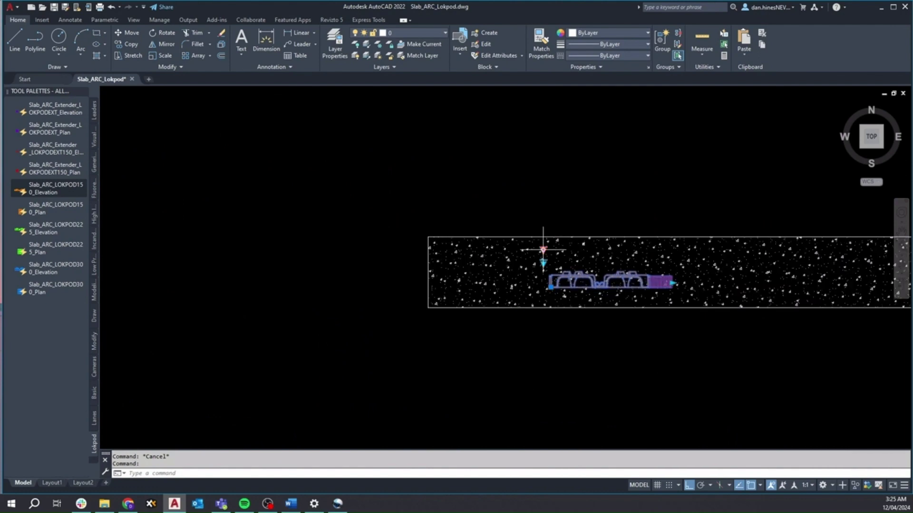
pyautogui.scroll(2, 597, 272)
pyautogui.click(510, 238)
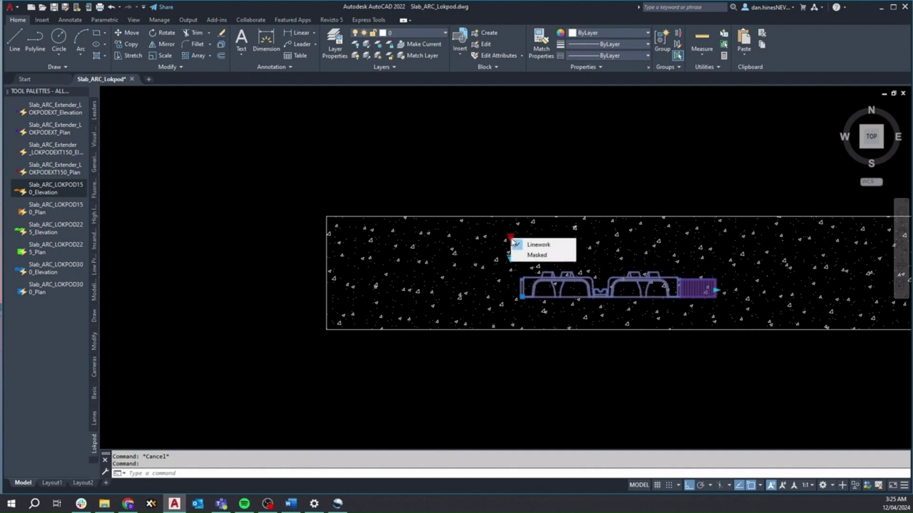
pyautogui.click(535, 256)
pyautogui.click(326, 183)
pyautogui.scroll(2, 381, 265)
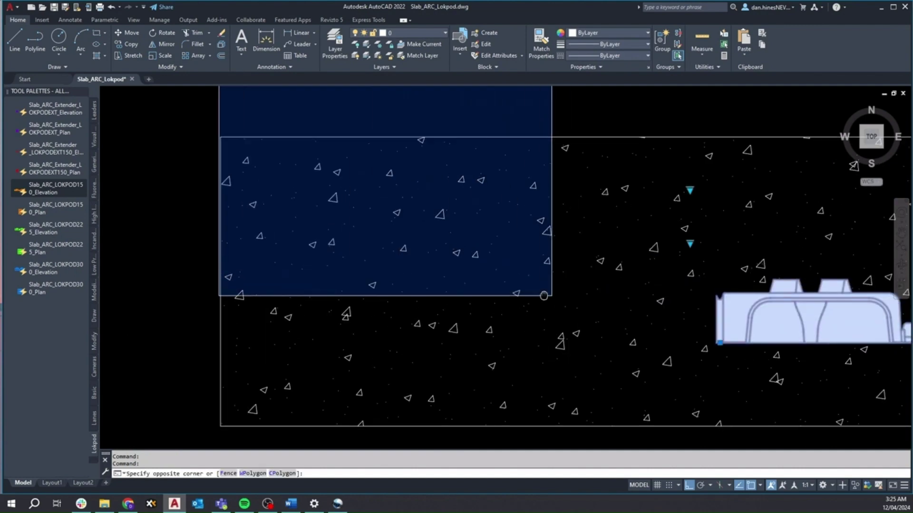
pyautogui.moveTo(544, 296); pyautogui.dragTo(289, 270, button='middle')
pyautogui.press('Escape')
pyautogui.press('Escape')
pyautogui.press('Escape')
pyautogui.scroll(-3, 373, 279)
pyautogui.moveTo(204, 271); pyautogui.dragTo(460, 265, button='middle')
pyautogui.moveTo(475, 205); pyautogui.dragTo(502, 272, button='middle')
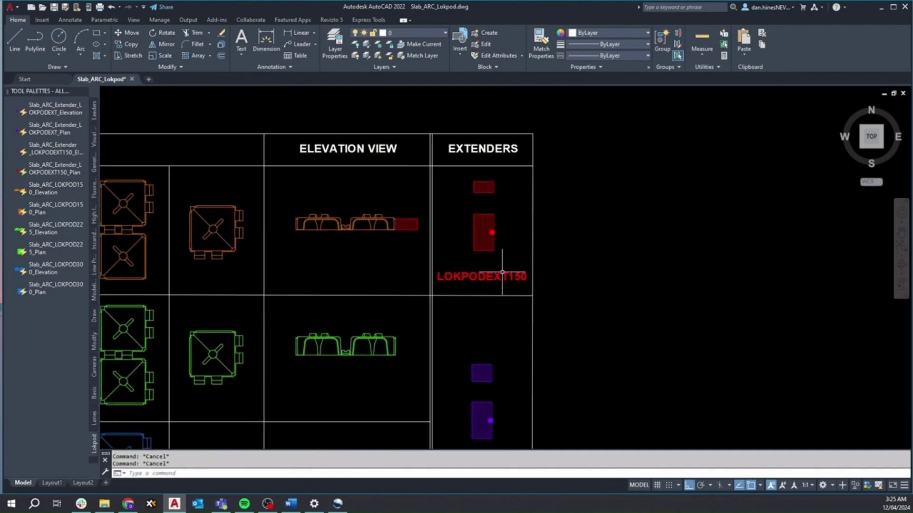
pyautogui.moveTo(486, 229); pyautogui.dragTo(490, 205, button='middle')
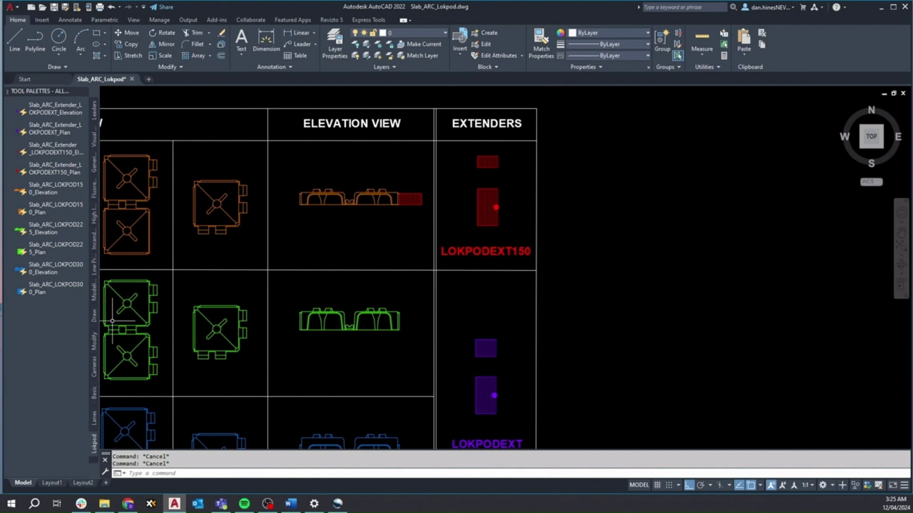
# Stretch the LOKPODEXT150 plan extender block in the EXTENDERS column slightly wider on its left side
pyautogui.click(483, 199)
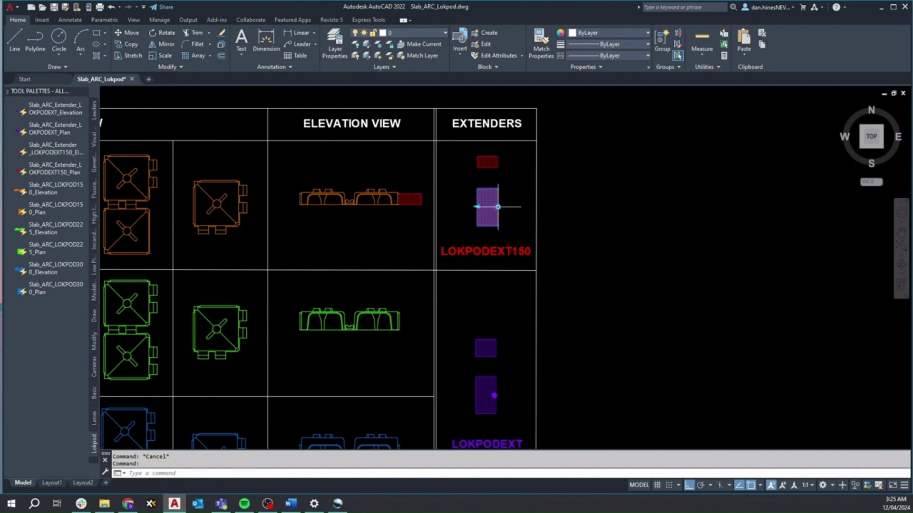
pyautogui.click(478, 207)
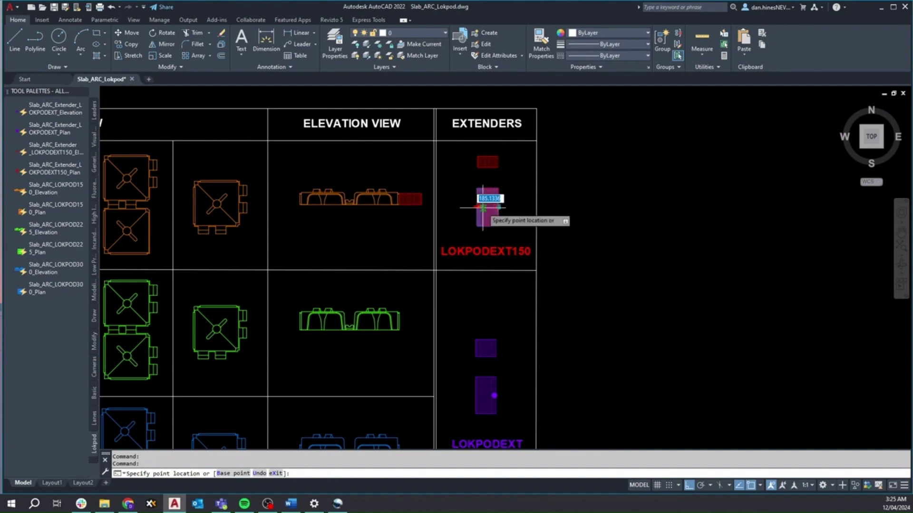
pyautogui.click(472, 207)
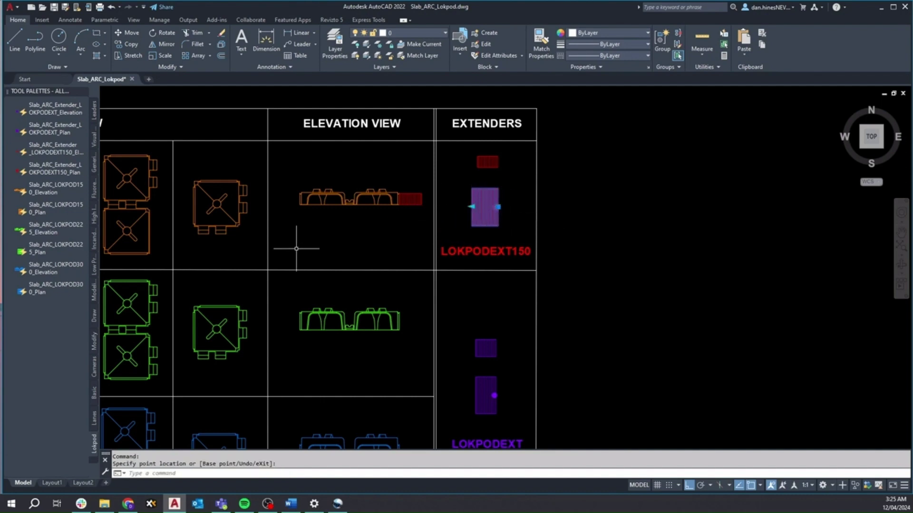
pyautogui.scroll(-5, 296, 248)
pyautogui.scroll(5, 229, 236)
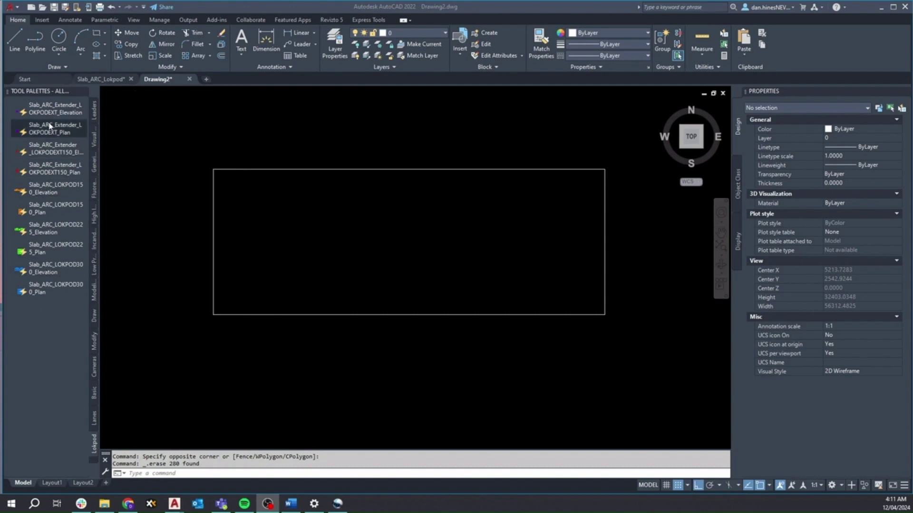
# Insert the LOKPOD300 plan block into the slab outline in Drawing2 and move it into the outline's lower-left corner
pyautogui.click(22, 294)
pyautogui.scroll(2, 240, 288)
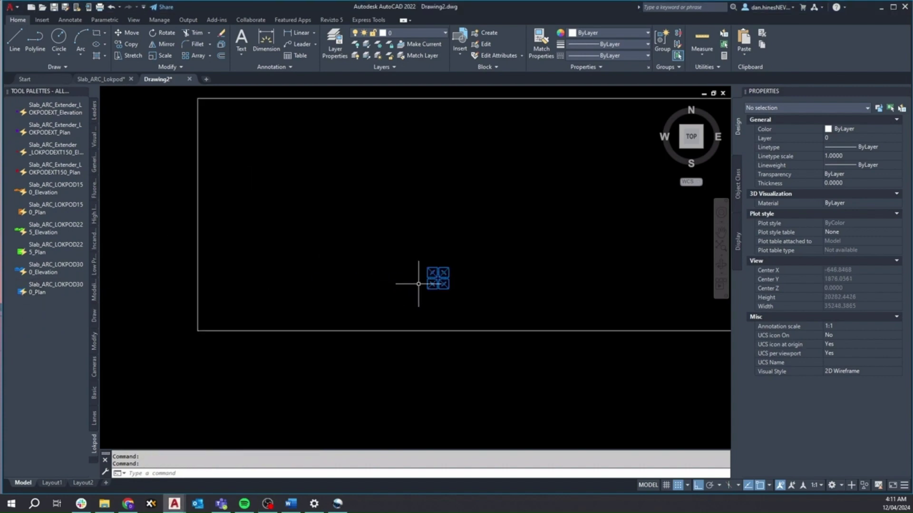
pyautogui.click(431, 279)
pyautogui.click(427, 267)
pyautogui.scroll(5, 218, 299)
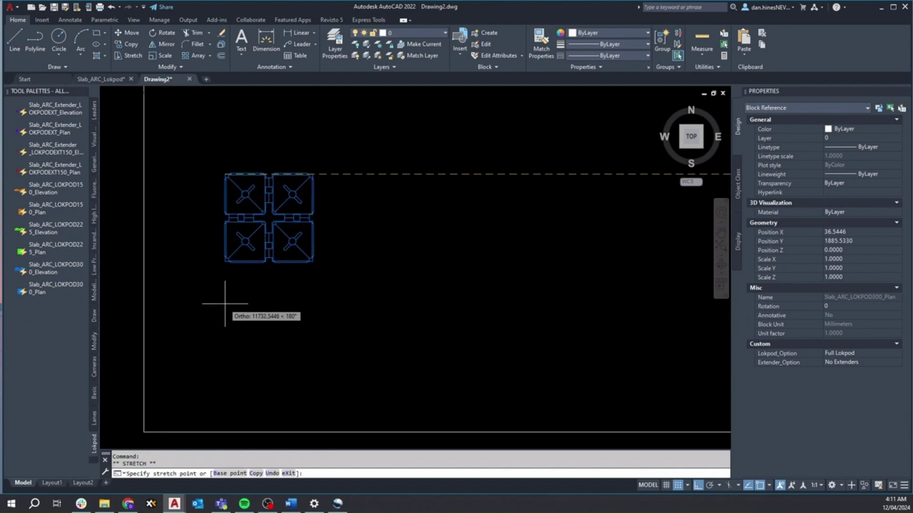
pyautogui.click(175, 300)
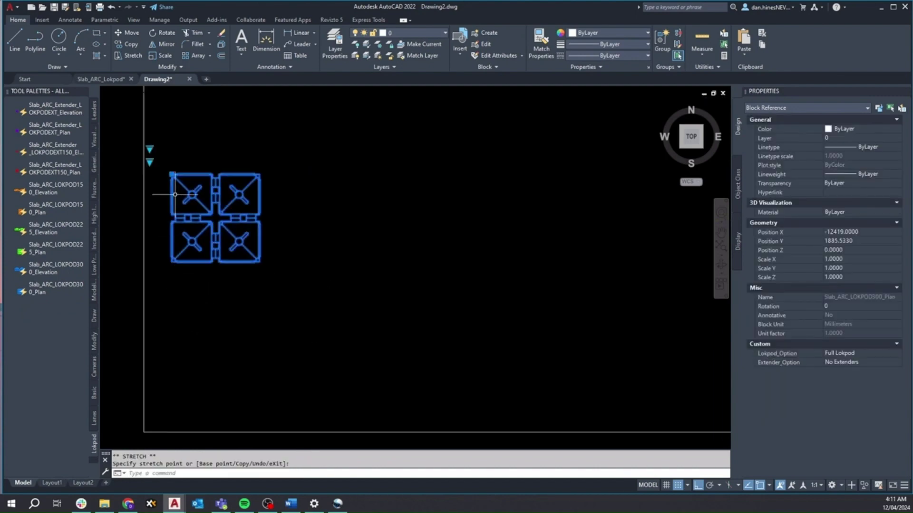
pyautogui.click(148, 315)
# Create a rectangular array of the LOKPOD300 plan block with 1200 spacing between both columns and rows
pyautogui.scroll(-3, 259, 323)
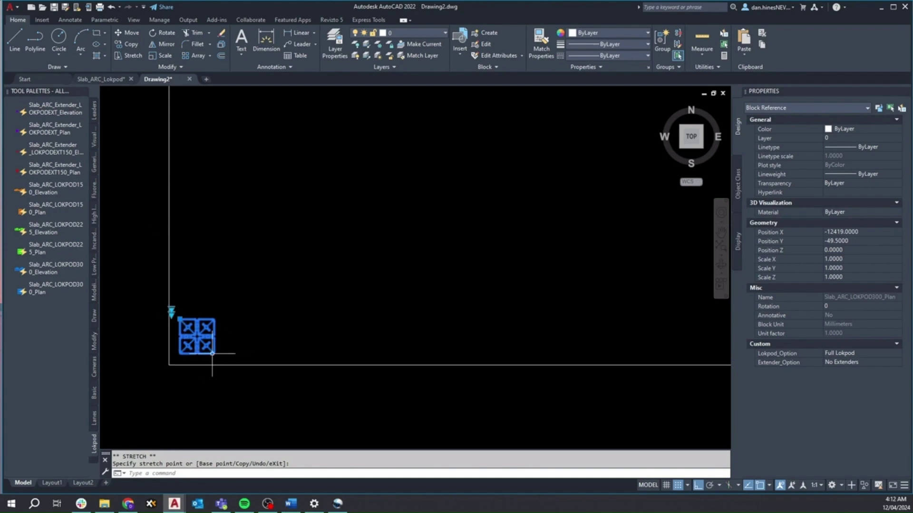
pyautogui.scroll(-1, 264, 320)
pyautogui.scroll(1, 254, 325)
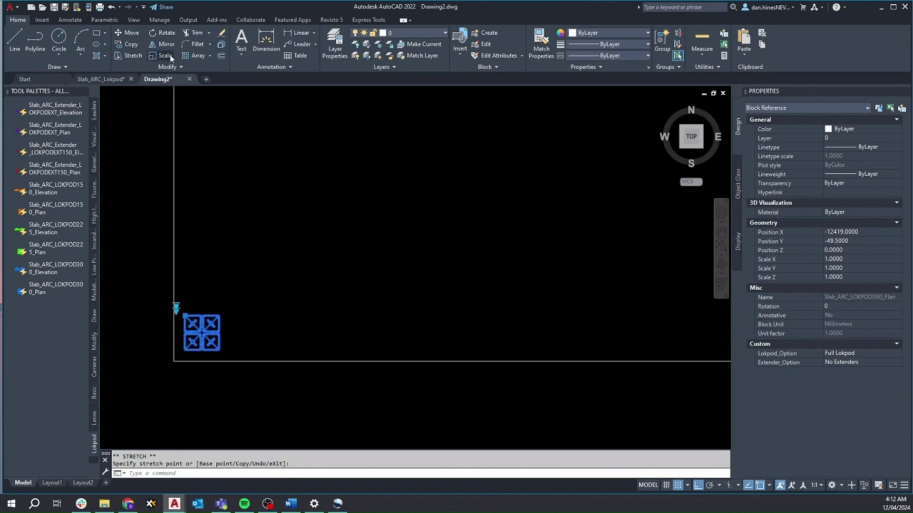
pyautogui.click(198, 56)
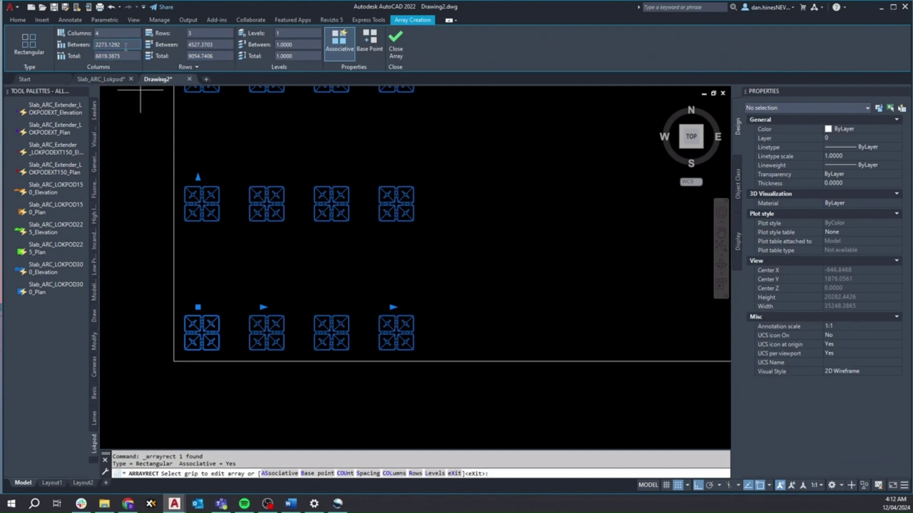
pyautogui.write('1200')
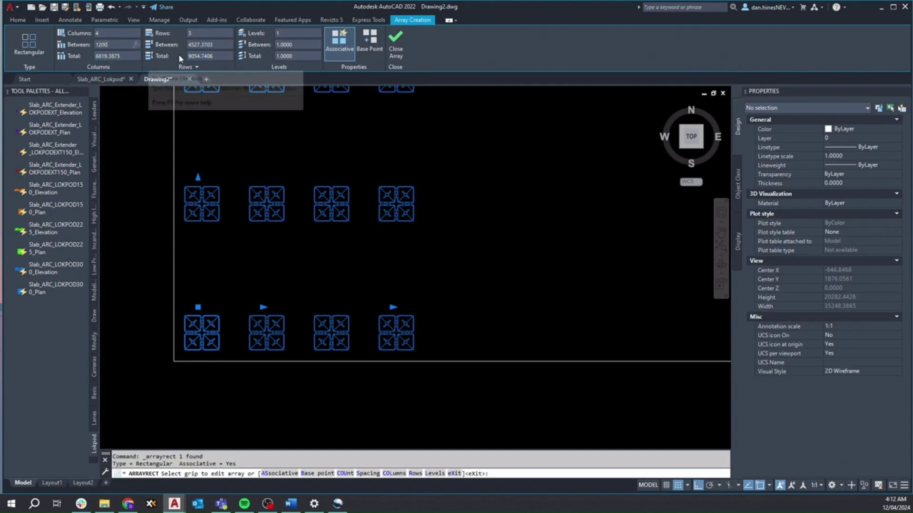
pyautogui.press('Return')
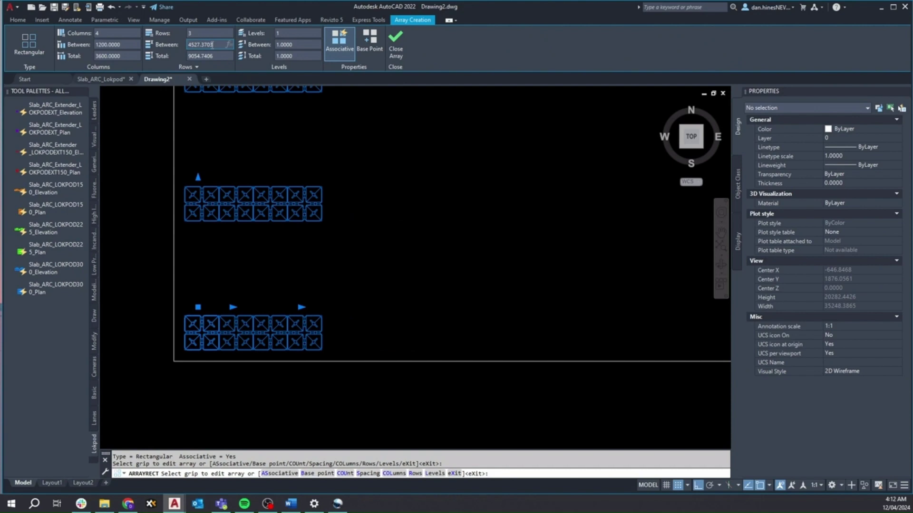
pyautogui.press('Return')
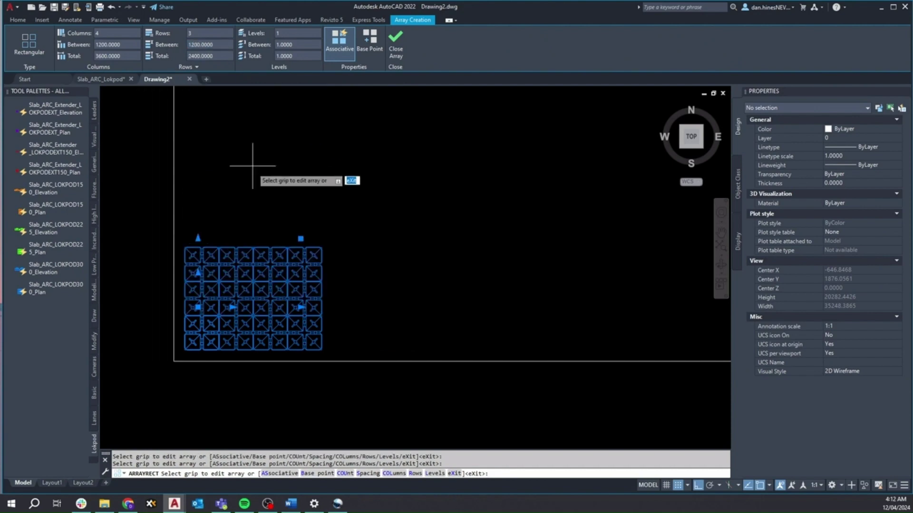
# Extend the array to 10 rows and 28 columns to fill the slab outline, and finish it
pyautogui.scroll(-2, 255, 165)
pyautogui.click(219, 213)
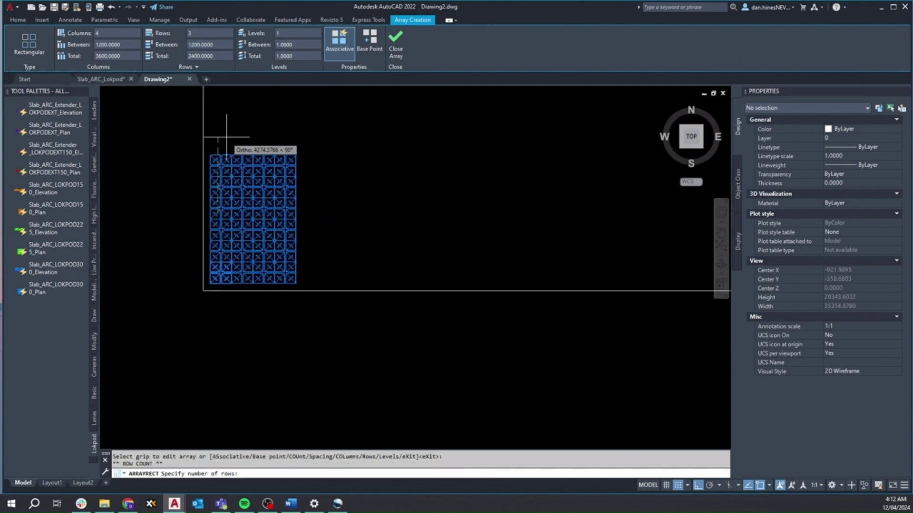
pyautogui.moveTo(227, 139); pyautogui.dragTo(226, 279, button='middle')
pyautogui.click(218, 192)
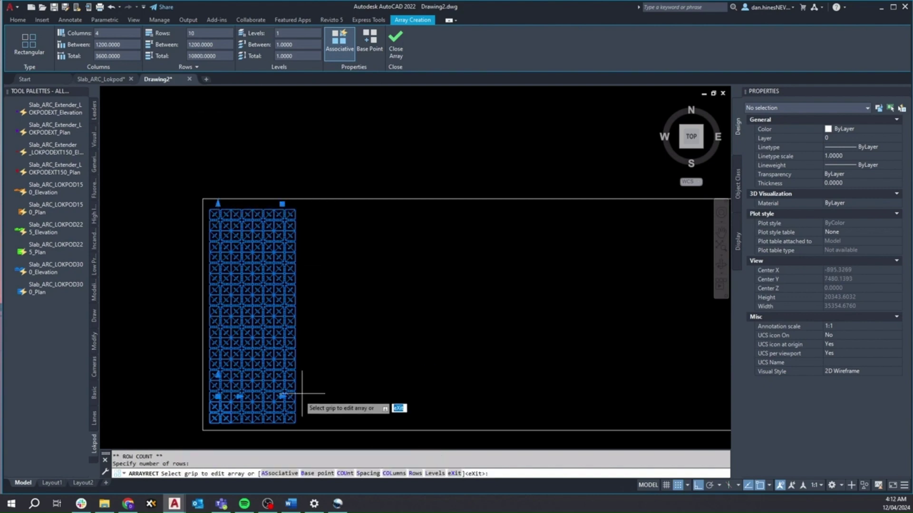
pyautogui.click(282, 396)
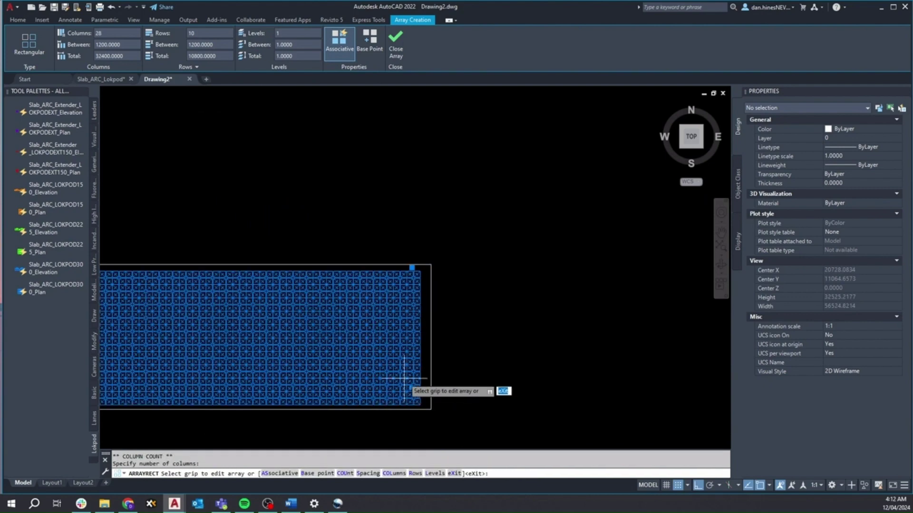
pyautogui.scroll(2, 404, 379)
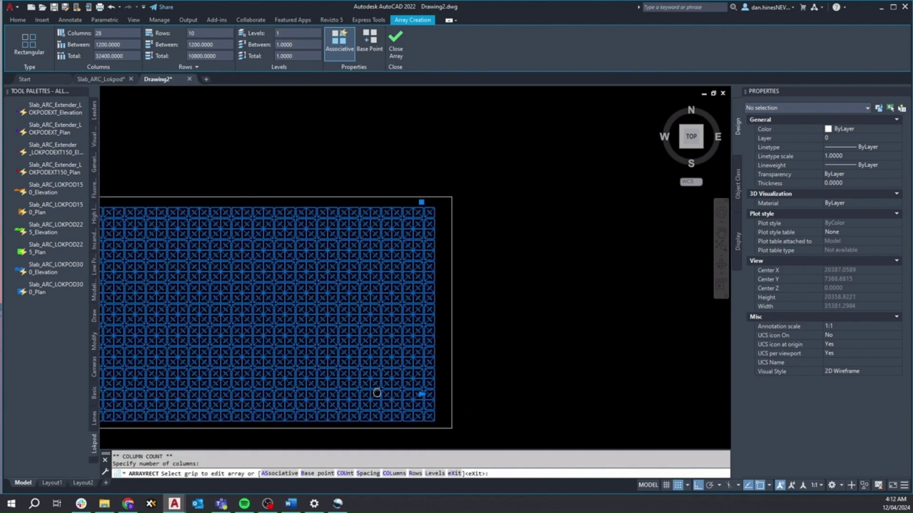
pyautogui.press('Return')
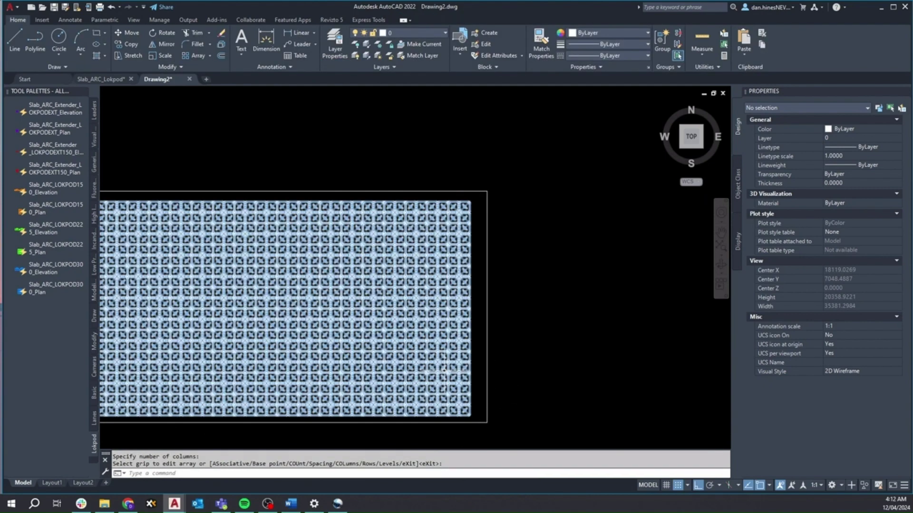
# Explode the LOKPOD300 array into individual blocks
pyautogui.write('explode')
pyautogui.press('Return')
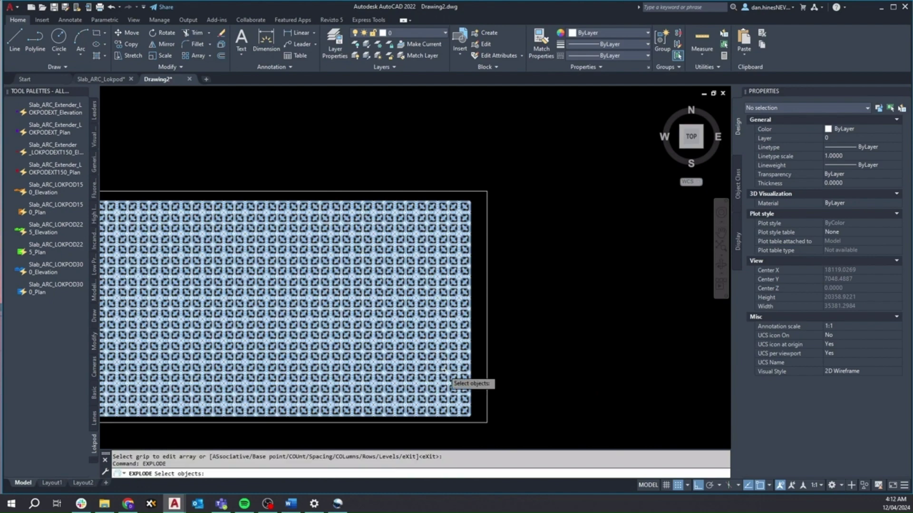
pyautogui.click(444, 370)
pyautogui.press('Return')
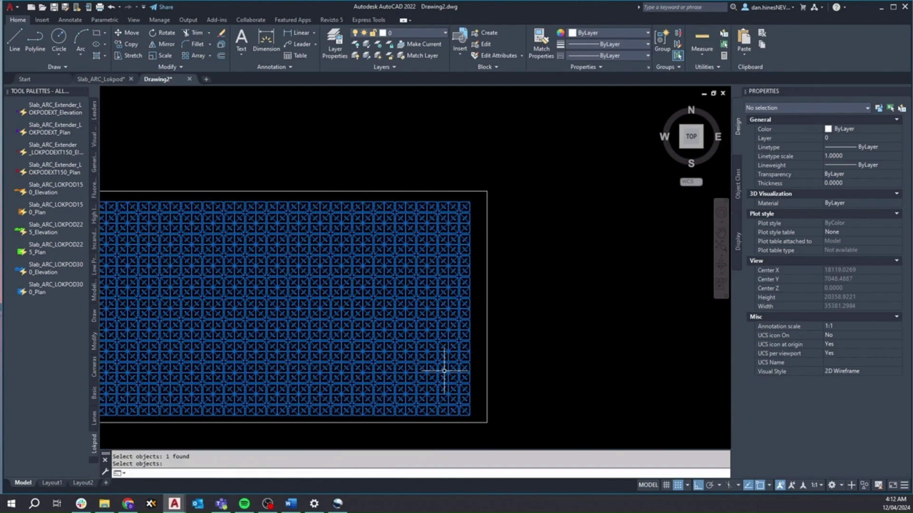
# Select several blocks along the upper row to check they are individual, and clear the selection
pyautogui.moveTo(316, 346); pyautogui.dragTo(601, 338, button='middle')
pyautogui.click(174, 207)
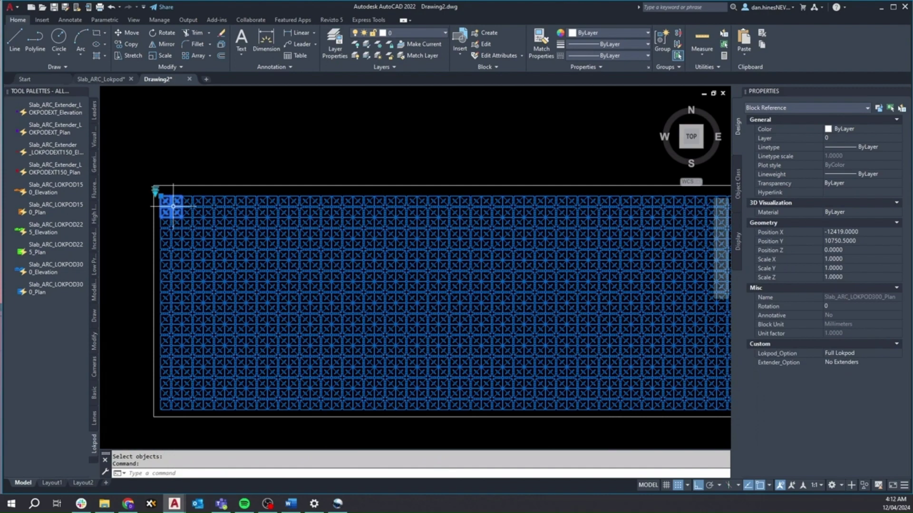
pyautogui.click(194, 206)
pyautogui.click(217, 207)
pyautogui.click(236, 207)
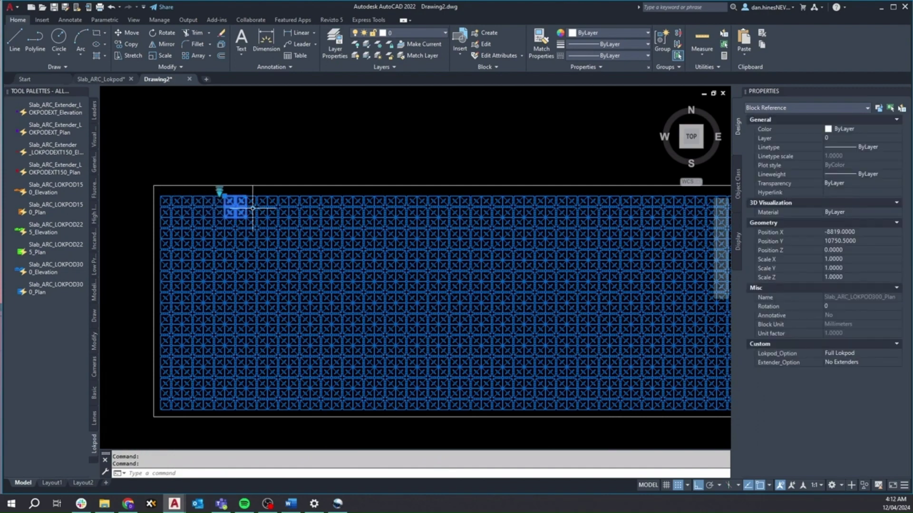
pyautogui.click(263, 207)
pyautogui.click(319, 208)
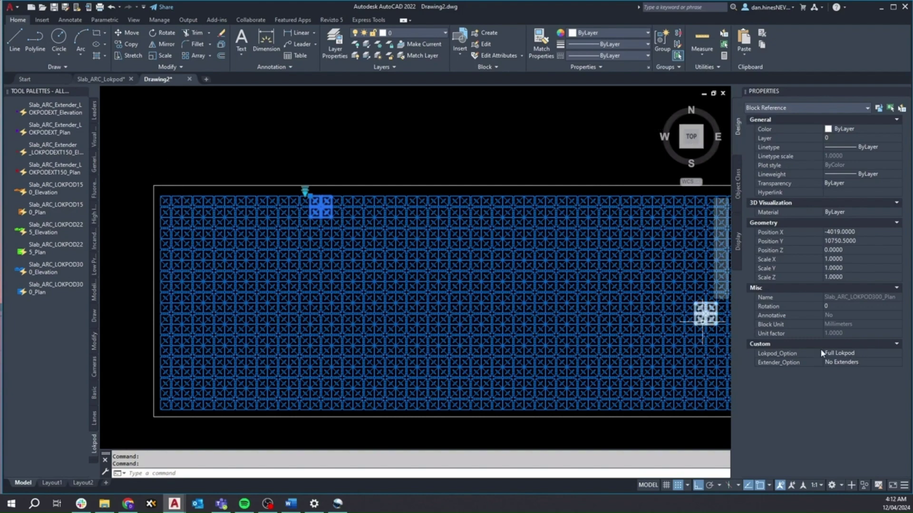
pyautogui.press('Escape')
# Give the leftmost column of LOKPOD300 blocks the Extenders Side 1 option with an Extender_Side1 length of 250, and clear the selection
pyautogui.click(164, 203)
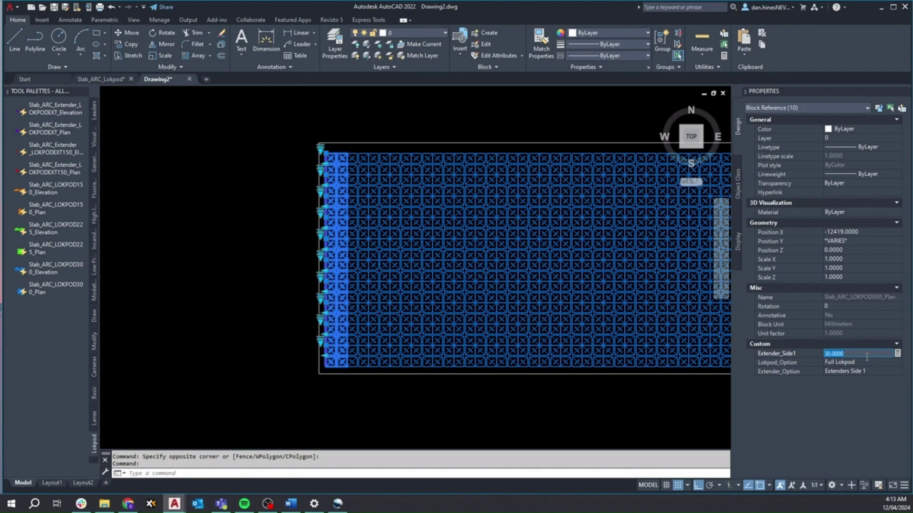
pyautogui.press('Return')
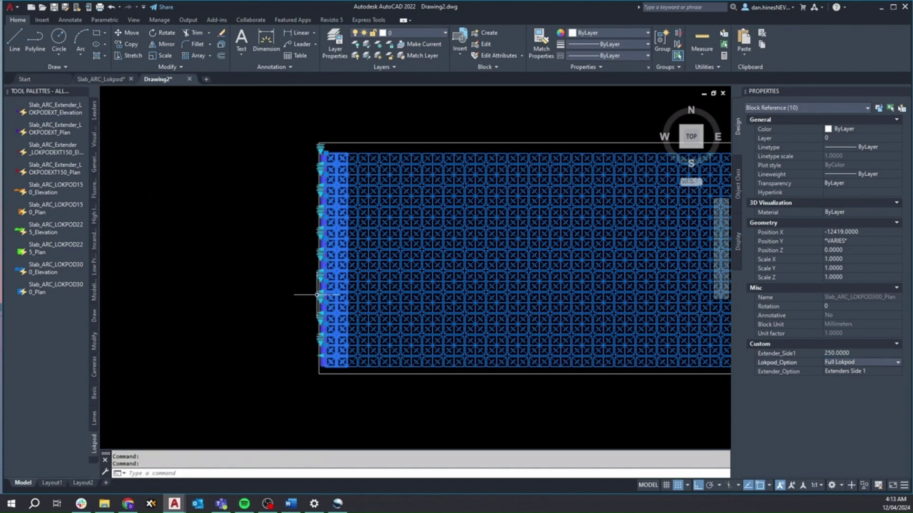
pyautogui.scroll(7, 312, 290)
pyautogui.press('Escape')
pyautogui.press('Escape')
pyautogui.scroll(3, 377, 305)
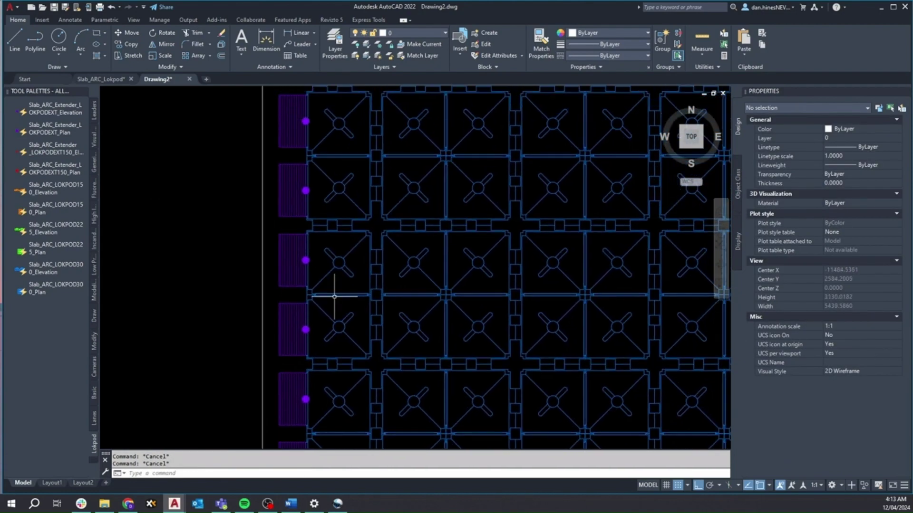
# Set the Extender_Option of all LOKPOD300 blocks in the top row to Extenders Side 2
pyautogui.scroll(-5, 334, 297)
pyautogui.click(231, 129)
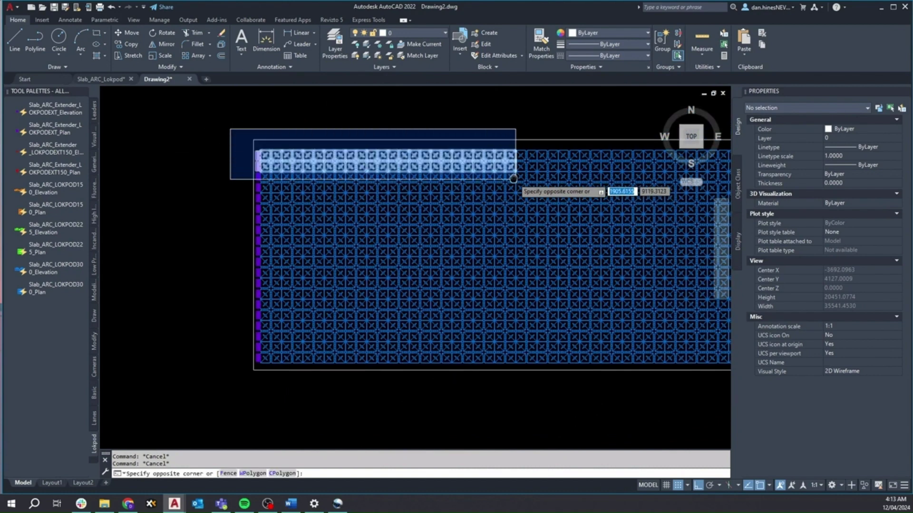
pyautogui.moveTo(514, 179); pyautogui.dragTo(330, 176, button='middle')
pyautogui.moveTo(640, 179); pyautogui.dragTo(529, 175, button='middle')
pyautogui.click(581, 179)
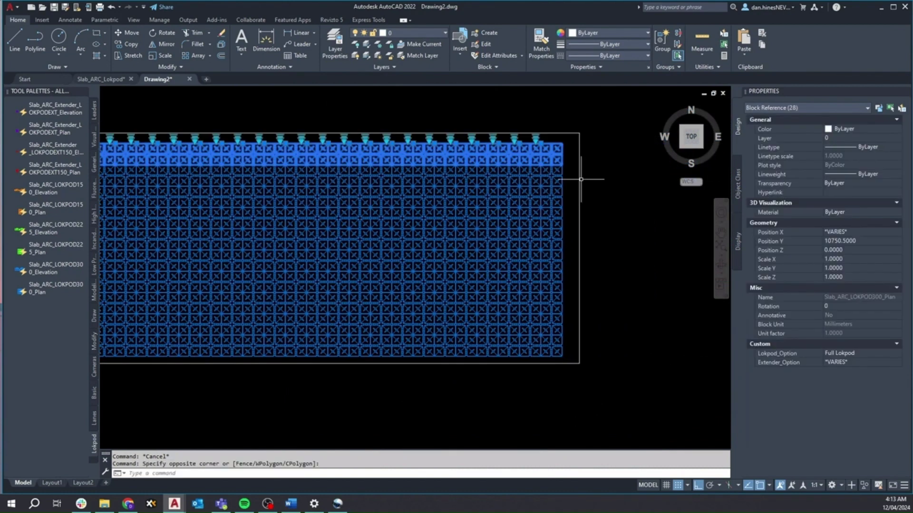
pyautogui.click(885, 363)
pyautogui.click(897, 363)
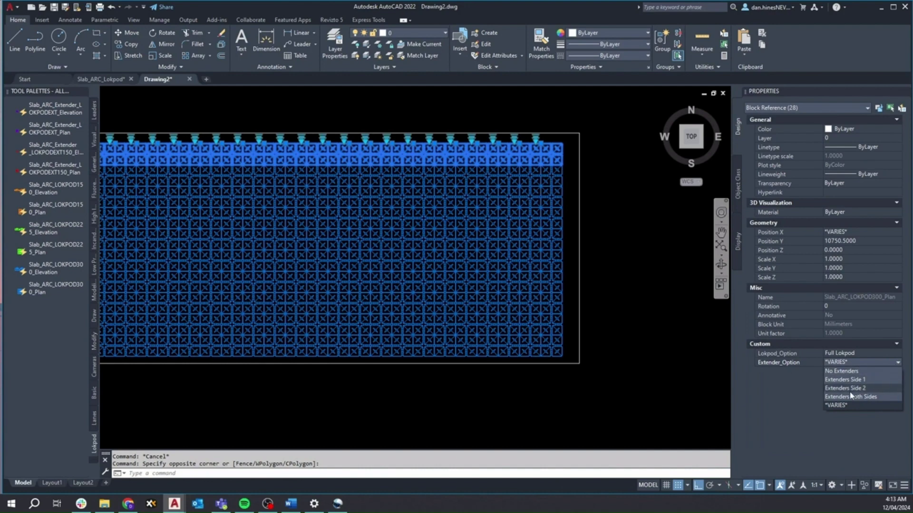
pyautogui.click(850, 388)
# Set the top row's Extender_Side2 length to 300 and clear the selection
pyautogui.click(865, 354)
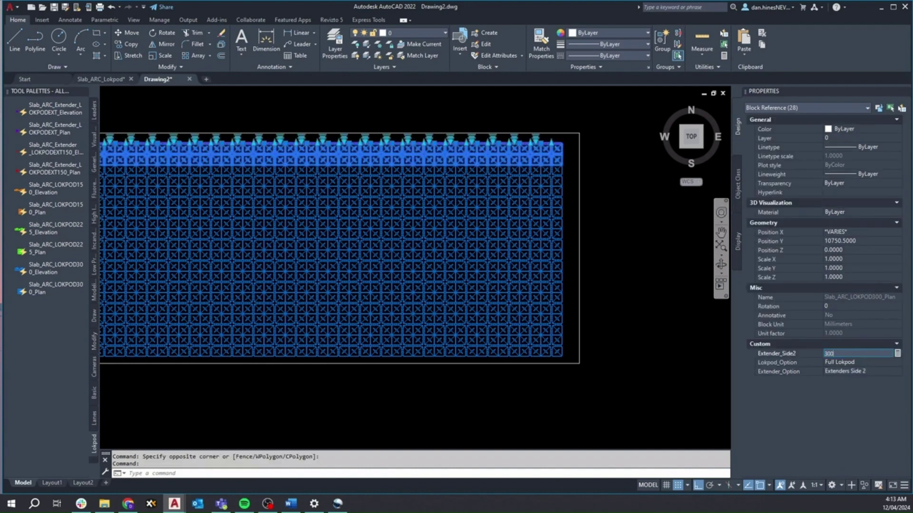
pyautogui.write('300')
pyautogui.press('Return')
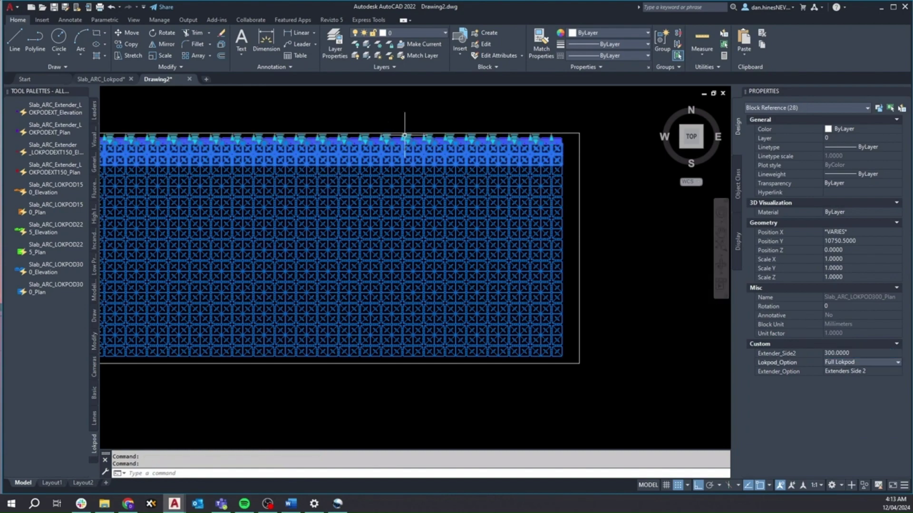
pyautogui.press('Escape')
pyautogui.press('Escape')
# Delete the rightmost column of LOKPOD300 blocks along the slab's right edge
pyautogui.moveTo(279, 164); pyautogui.dragTo(316, 168, button='middle')
pyautogui.scroll(-2, 387, 179)
pyautogui.scroll(5, 387, 195)
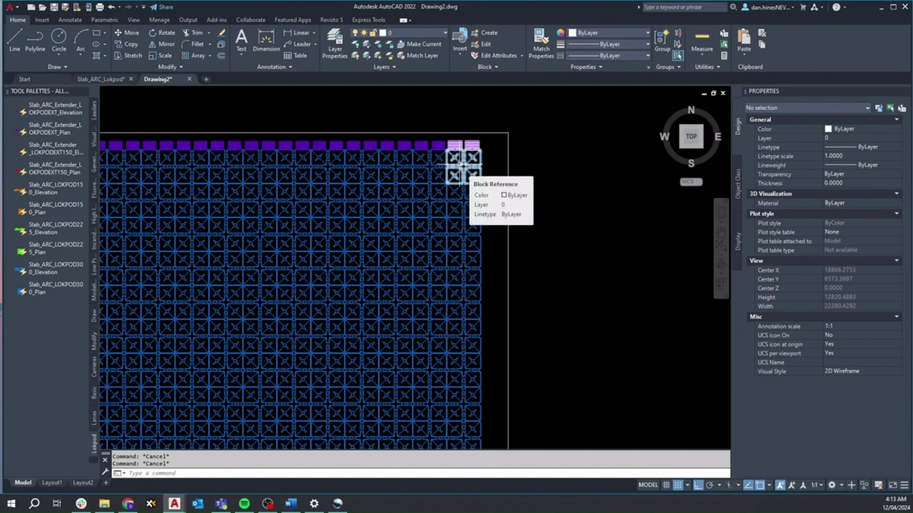
pyautogui.scroll(-2, 460, 165)
pyautogui.click(463, 137)
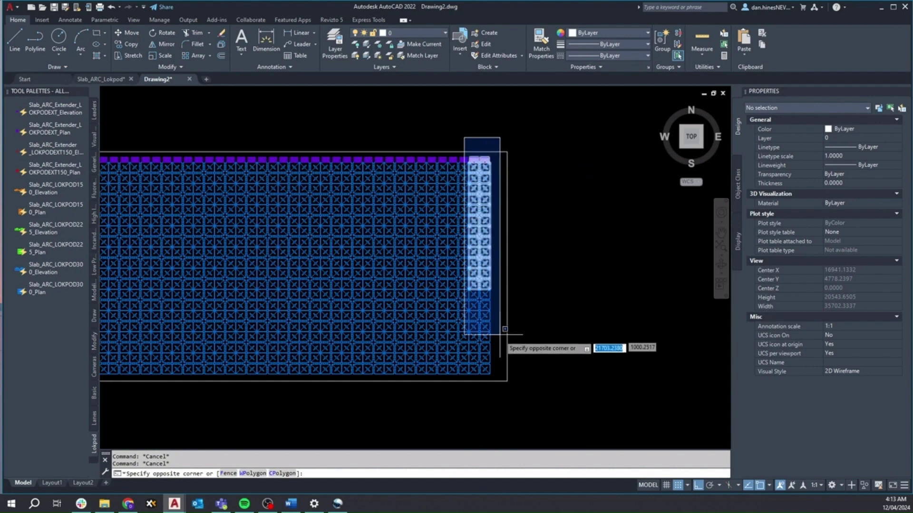
pyautogui.click(492, 390)
pyautogui.press('Delete')
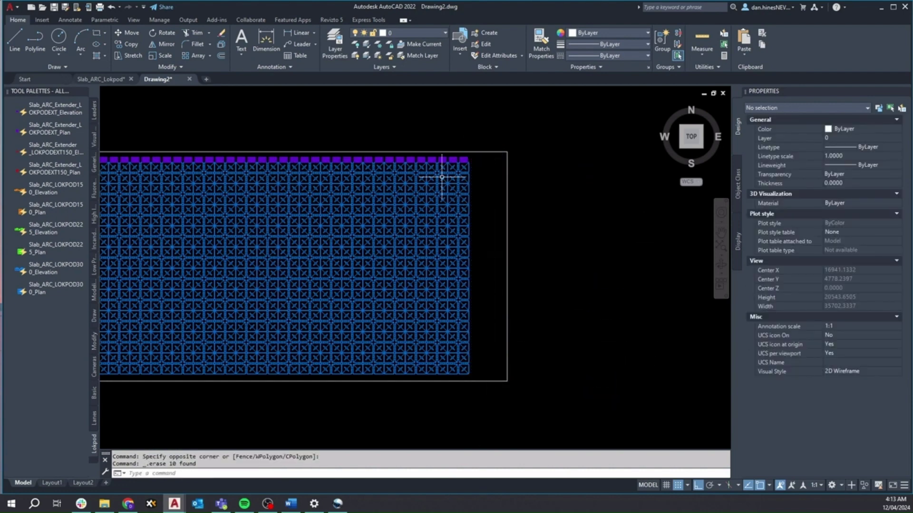
# Mirror the rightmost column of LOKPOD300 blocks about its vertical right edge towards the slab's right side, keeping the source blocks
pyautogui.click(443, 142)
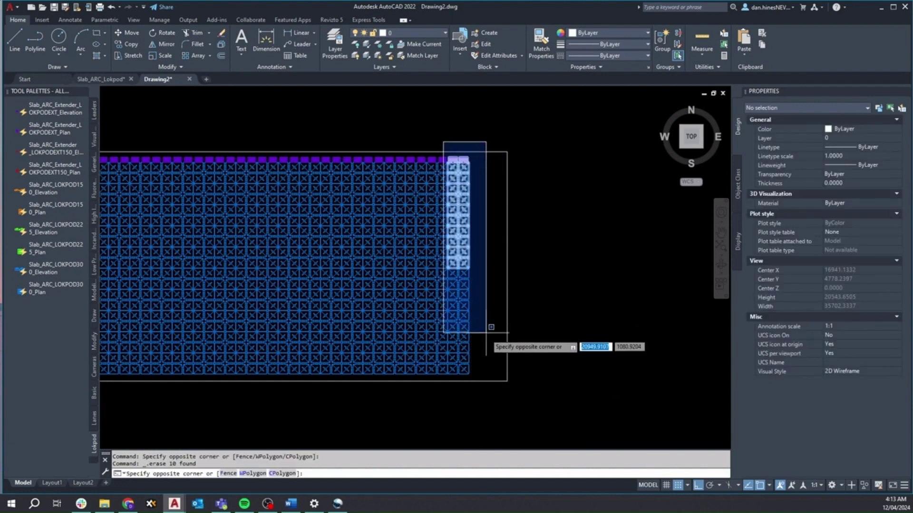
pyautogui.click(481, 400)
pyautogui.scroll(4, 479, 210)
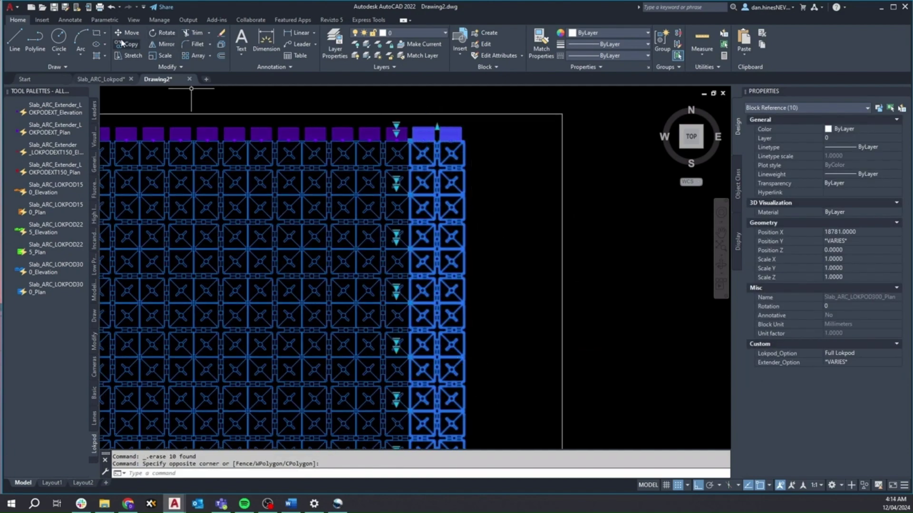
pyautogui.click(166, 44)
pyautogui.scroll(6, 483, 147)
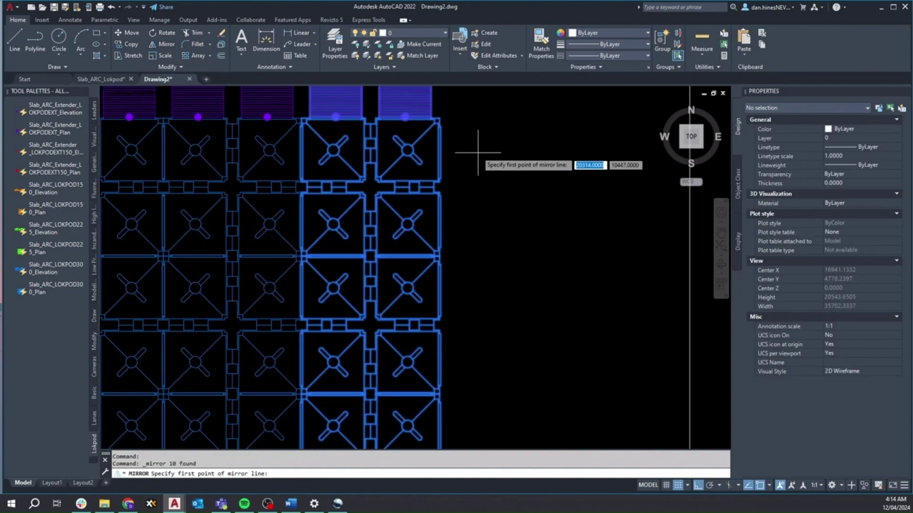
pyautogui.click(418, 98)
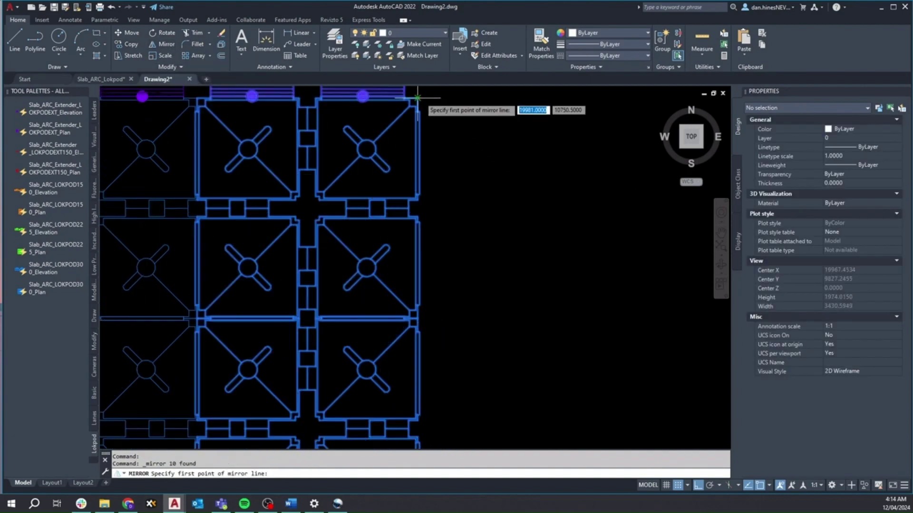
pyautogui.click(429, 227)
pyautogui.press('Return')
pyautogui.scroll(-10, 505, 221)
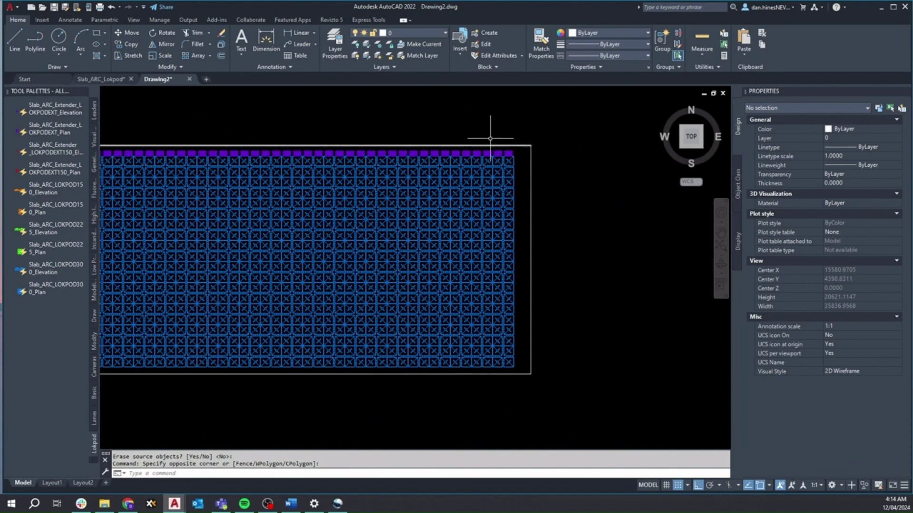
# Give the mirrored right column the Extenders Side 1 option with an Extender_Side1 length of 350, and clear the selection
pyautogui.click(490, 136)
pyautogui.click(519, 325)
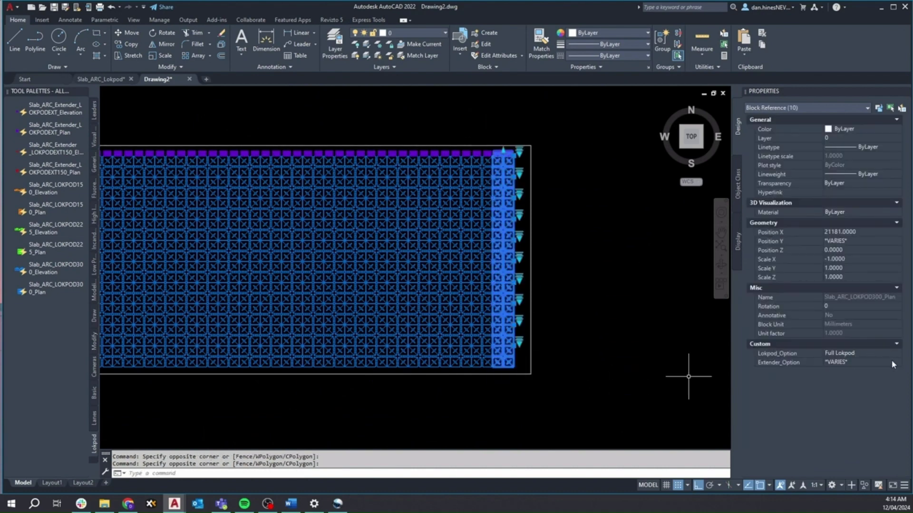
pyautogui.click(892, 365)
pyautogui.click(899, 363)
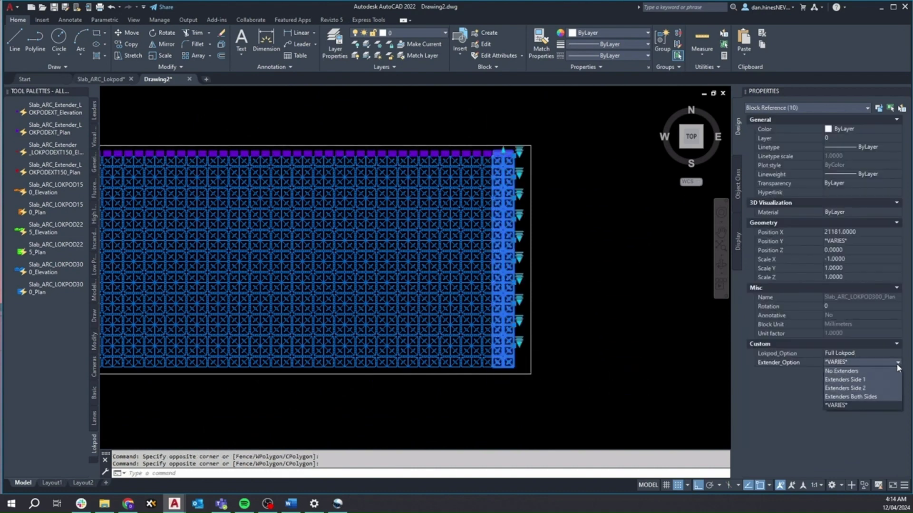
pyautogui.click(858, 380)
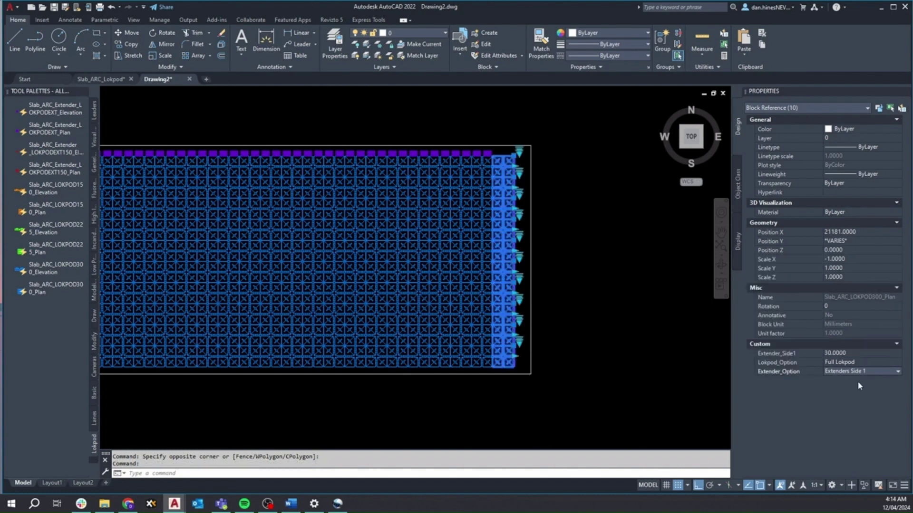
pyautogui.click(871, 354)
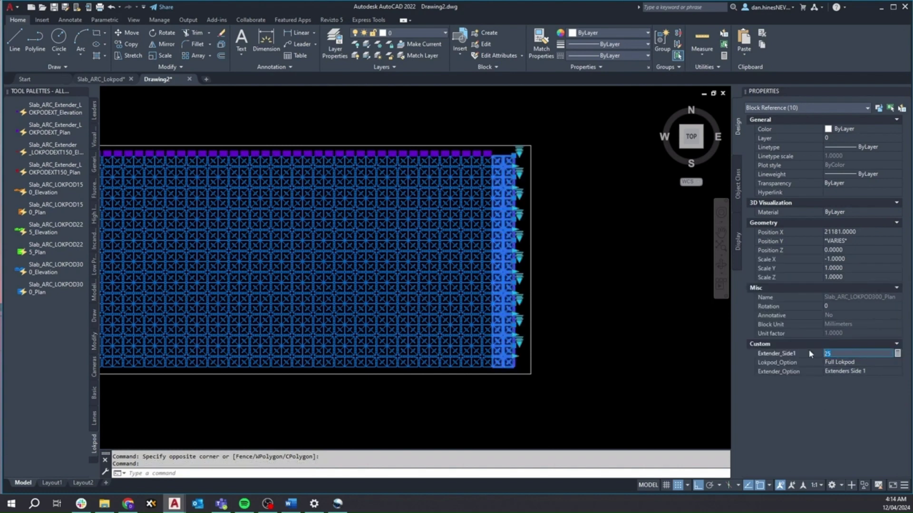
pyautogui.press('Return')
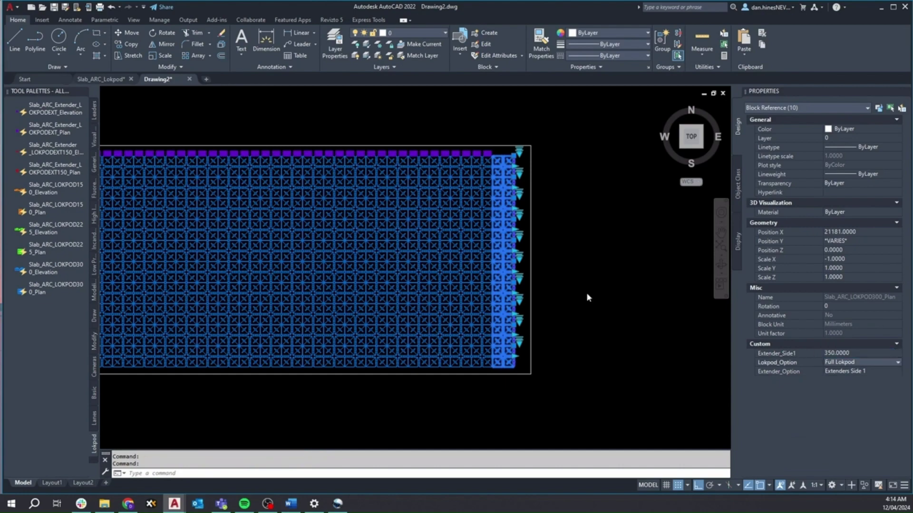
pyautogui.press('Escape')
pyautogui.press('Escape')
# Set the Extender_Option of the two upper corner LOKPOD300 blocks to Extenders Both Sides and clear the selection
pyautogui.moveTo(525, 285); pyautogui.dragTo(641, 288, button='middle')
pyautogui.scroll(-1, 637, 287)
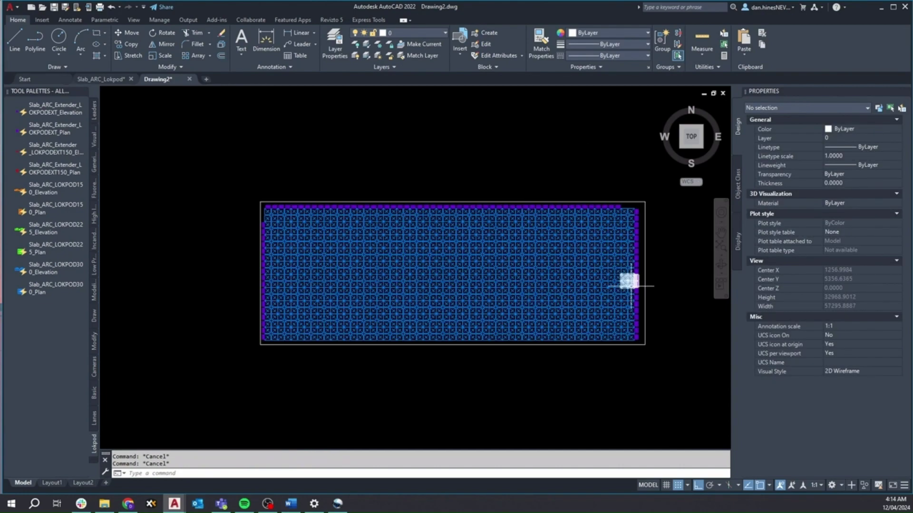
pyautogui.click(633, 209)
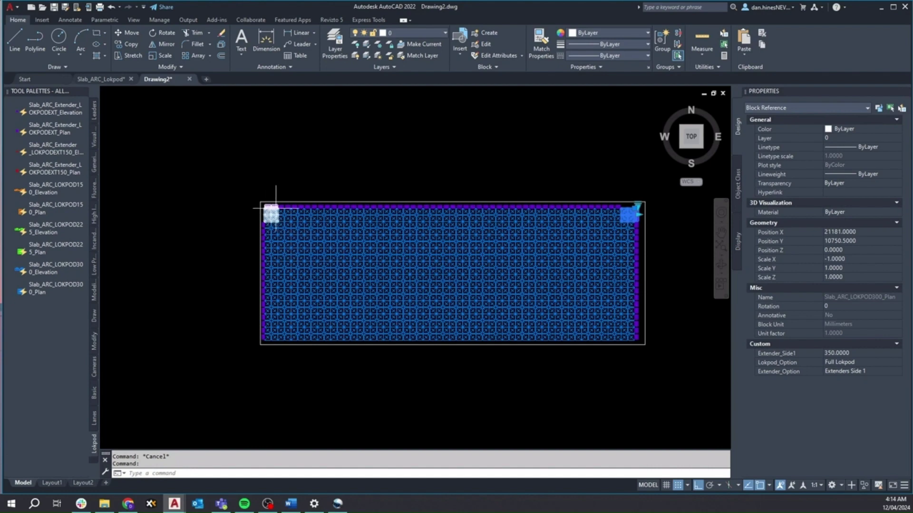
pyautogui.scroll(2, 626, 214)
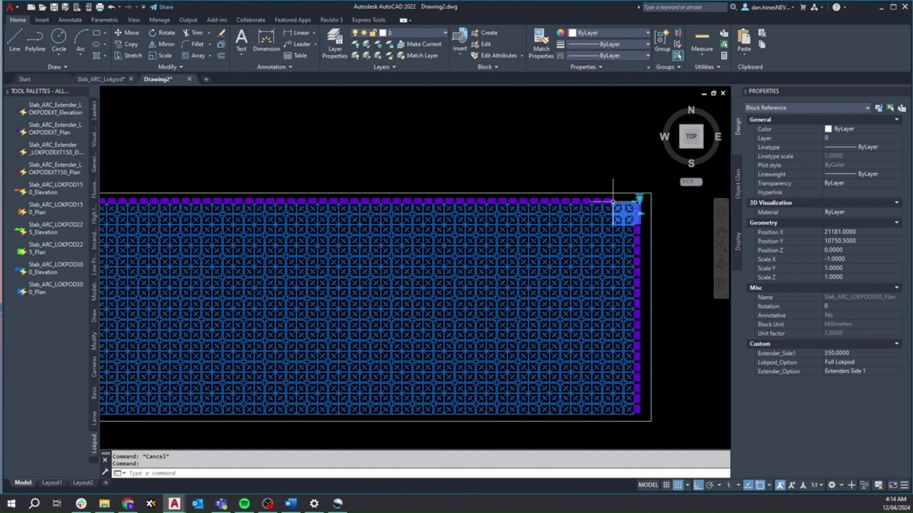
pyautogui.scroll(-2, 523, 290)
pyautogui.click(243, 232)
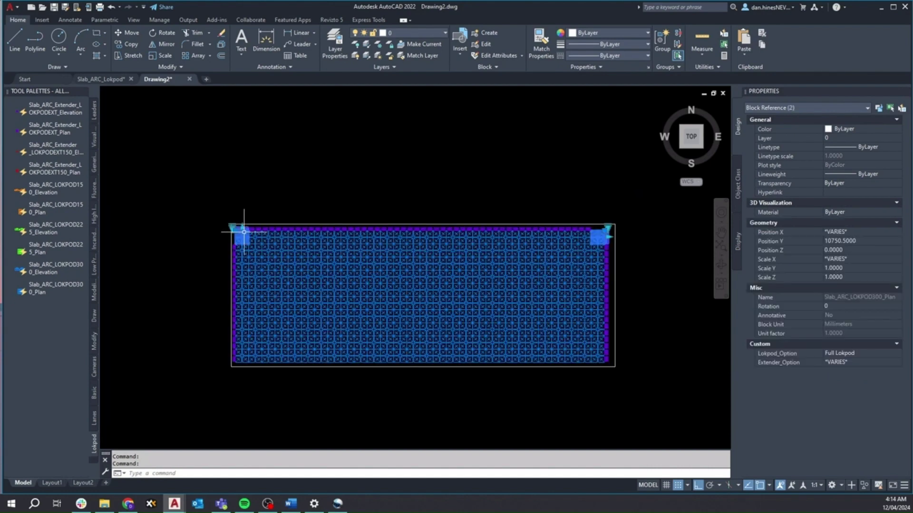
pyautogui.click(899, 365)
pyautogui.click(899, 366)
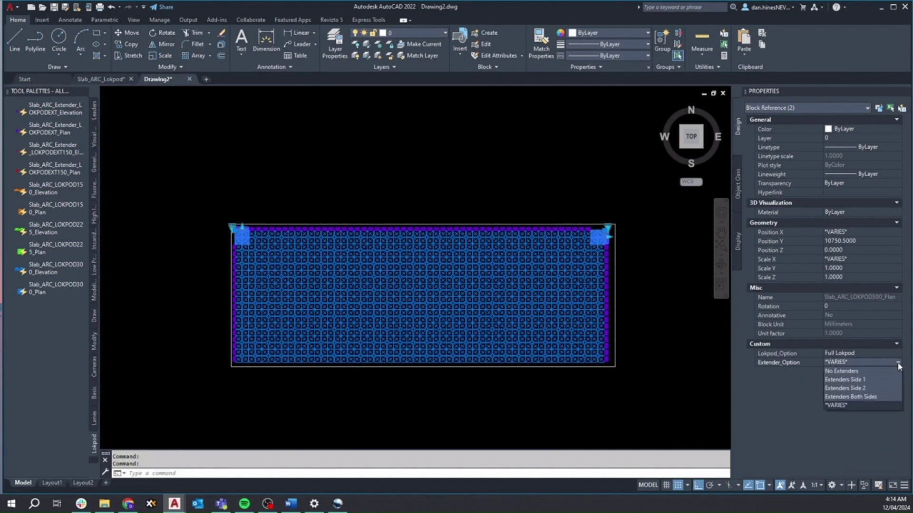
pyautogui.click(857, 399)
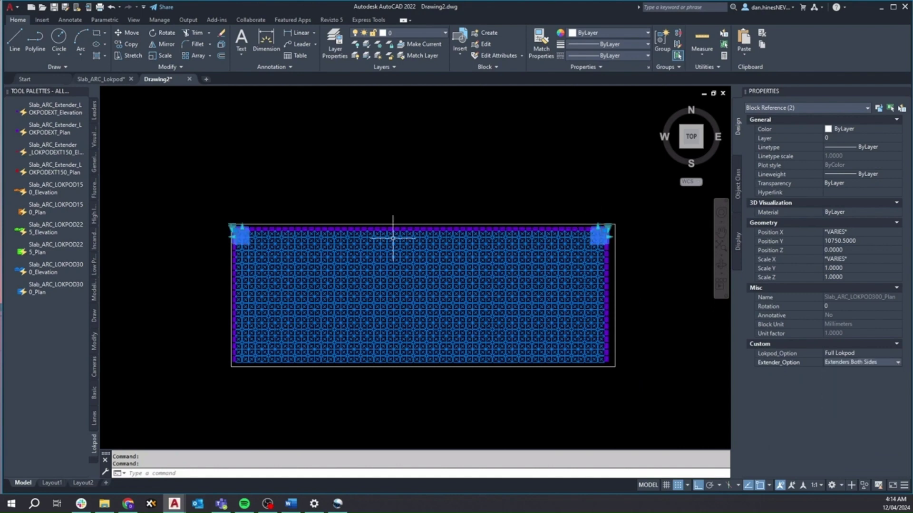
pyautogui.press('Escape')
pyautogui.press('Escape')
# Delete the bottom row of LOKPOD300 blocks along the slab's lower edge
pyautogui.scroll(4, 260, 199)
pyautogui.moveTo(458, 216); pyautogui.dragTo(241, 214, button='middle')
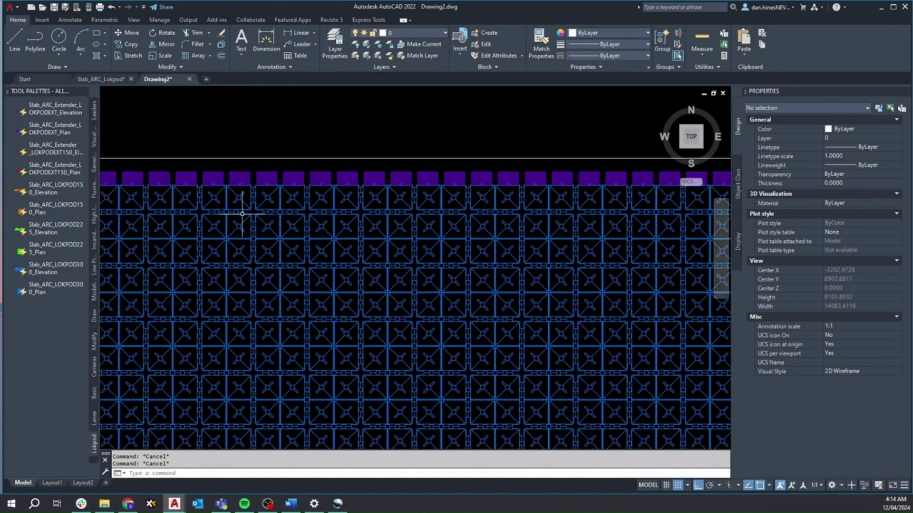
pyautogui.scroll(-2, 242, 214)
pyautogui.moveTo(490, 234); pyautogui.dragTo(259, 213, button='middle')
pyautogui.moveTo(532, 195); pyautogui.dragTo(255, 187, button='middle')
pyautogui.scroll(-4, 508, 332)
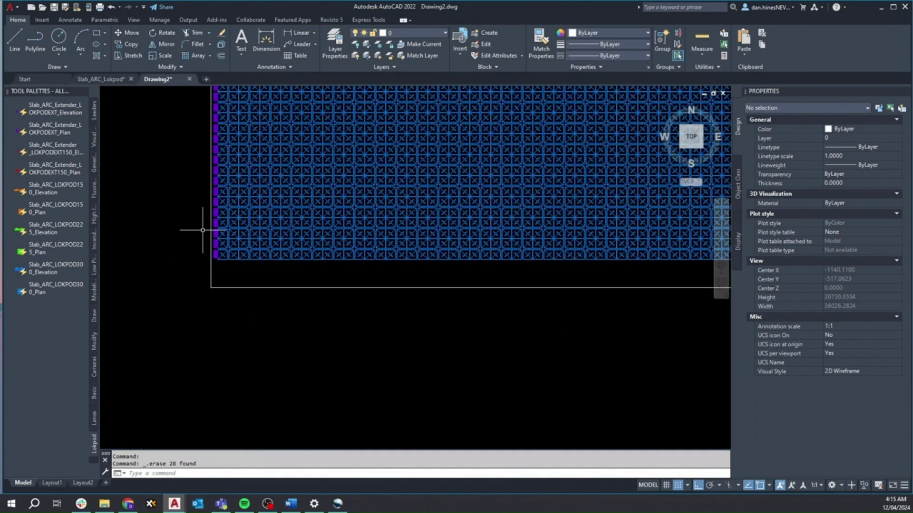
# Mirror the remaining bottom row of LOKPOD300 blocks downward about its horizontal lower edge, keeping the source blocks
pyautogui.click(200, 238)
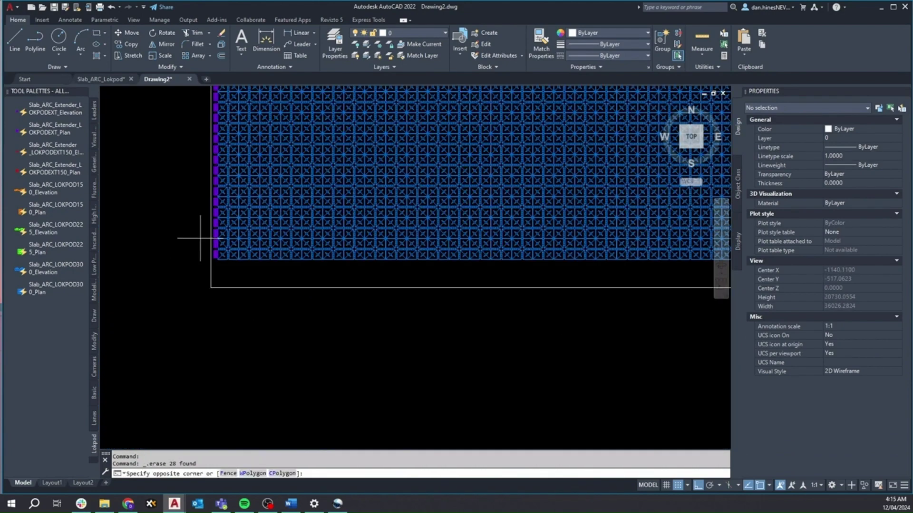
pyautogui.moveTo(534, 268); pyautogui.dragTo(181, 259, button='middle')
pyautogui.click(460, 264)
pyautogui.moveTo(194, 292); pyautogui.dragTo(544, 283, button='middle')
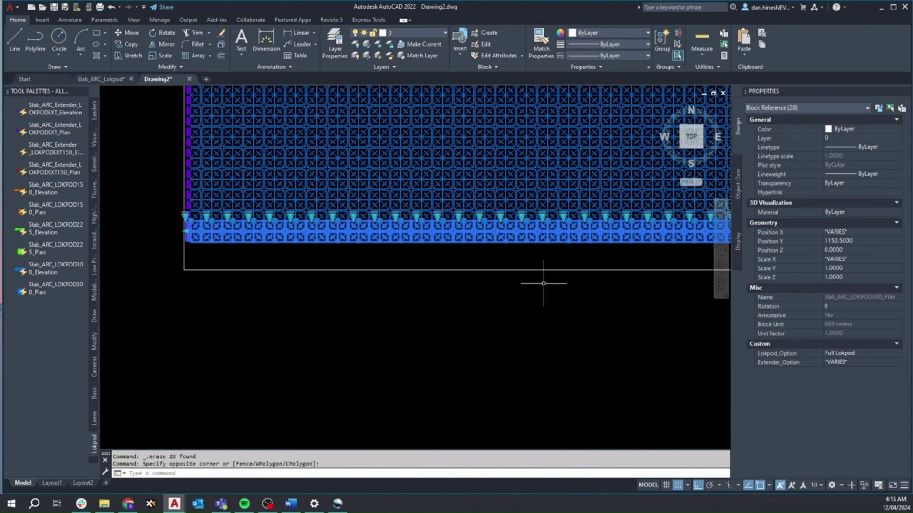
pyautogui.click(163, 47)
pyautogui.click(164, 46)
pyautogui.scroll(5, 193, 257)
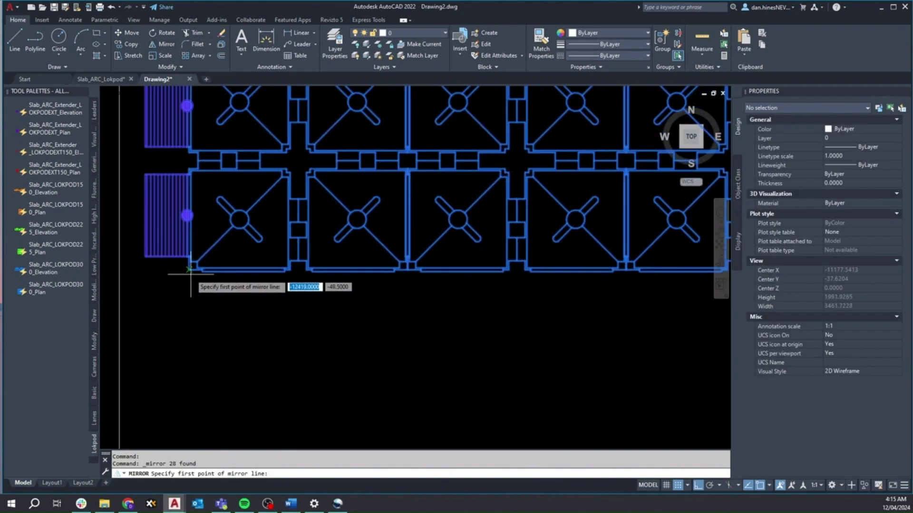
pyautogui.click(190, 270)
pyautogui.click(305, 273)
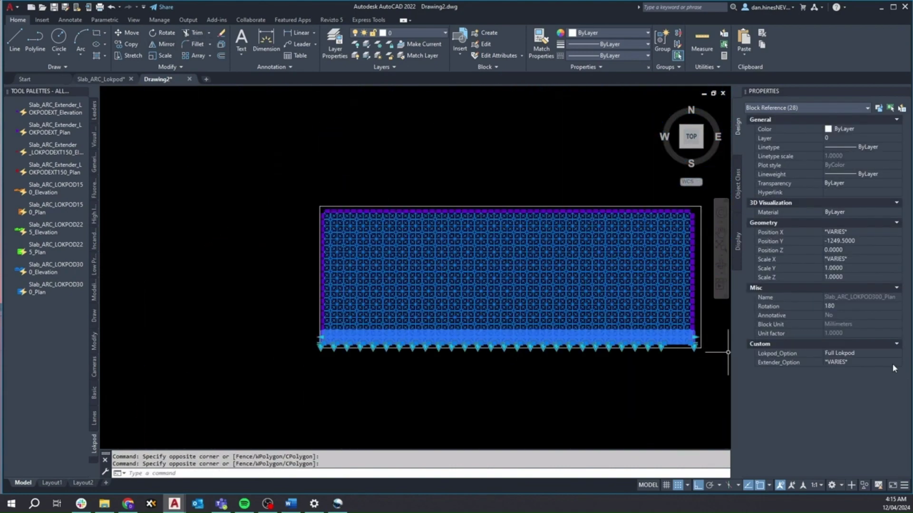
# Give the mirrored bottom row the Extenders Side 2 option with an Extender_Side2 length of 300, and clear the selection
pyautogui.click(892, 365)
pyautogui.click(897, 363)
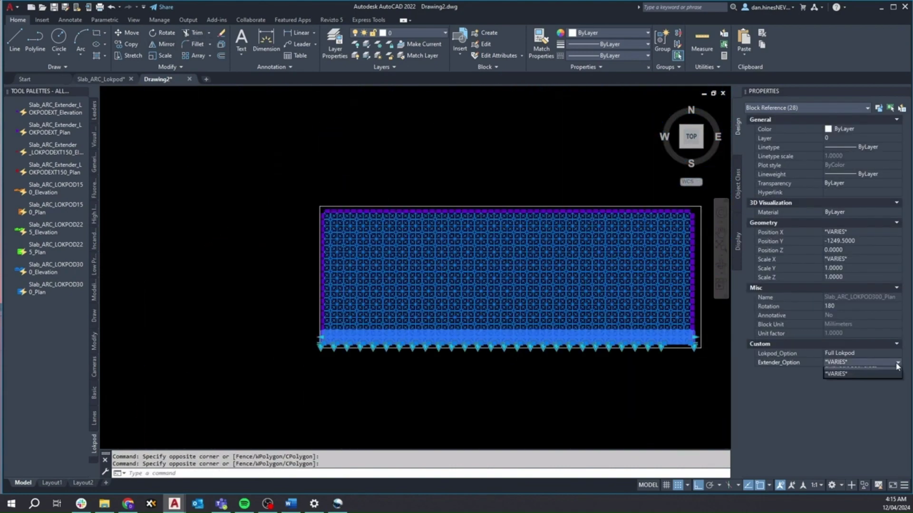
pyautogui.click(856, 389)
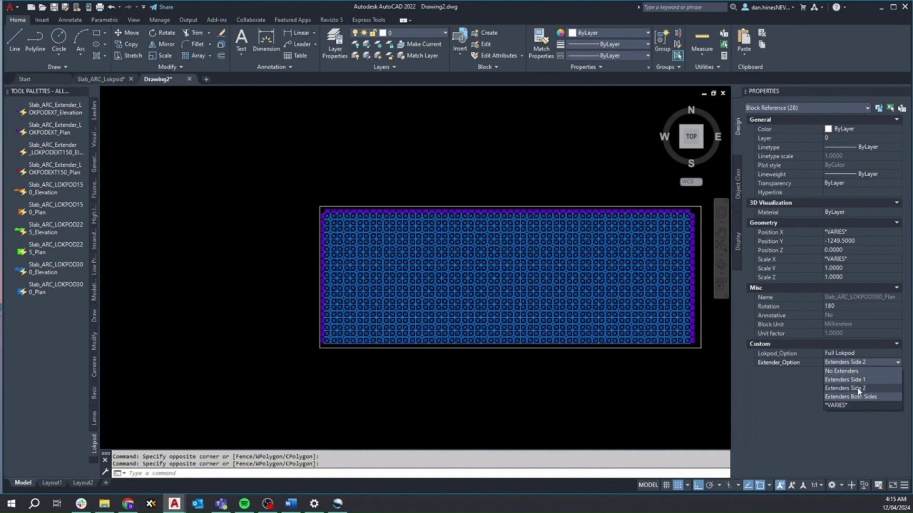
pyautogui.click(856, 354)
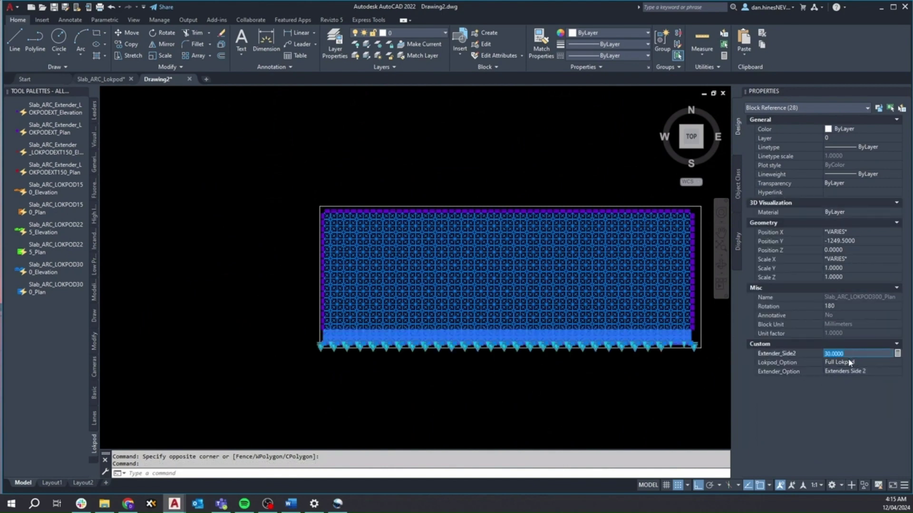
pyautogui.press('Return')
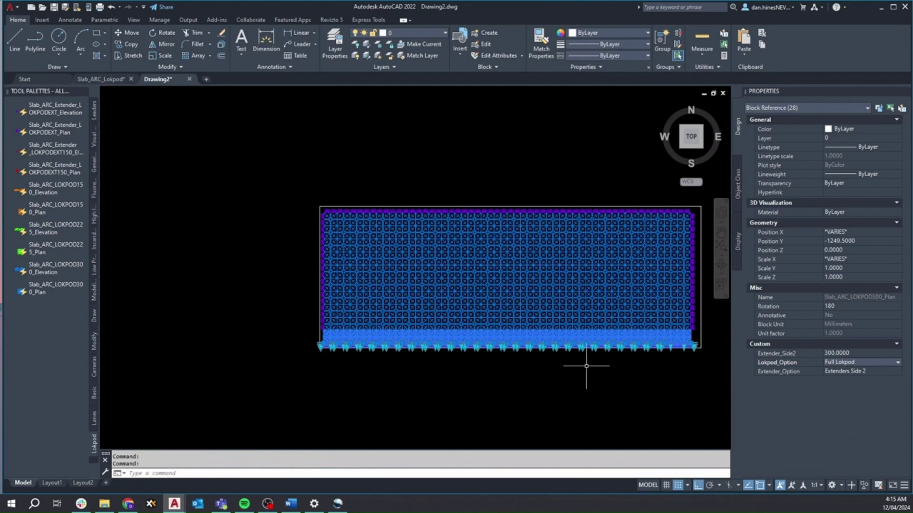
pyautogui.scroll(6, 662, 362)
pyautogui.press('Escape')
pyautogui.press('Escape')
# Set the Extender_Option of the two lower corner LOKPOD300 blocks to Extenders Both Sides and clear the selection
pyautogui.moveTo(662, 362); pyautogui.dragTo(451, 361, button='middle')
pyautogui.click(542, 269)
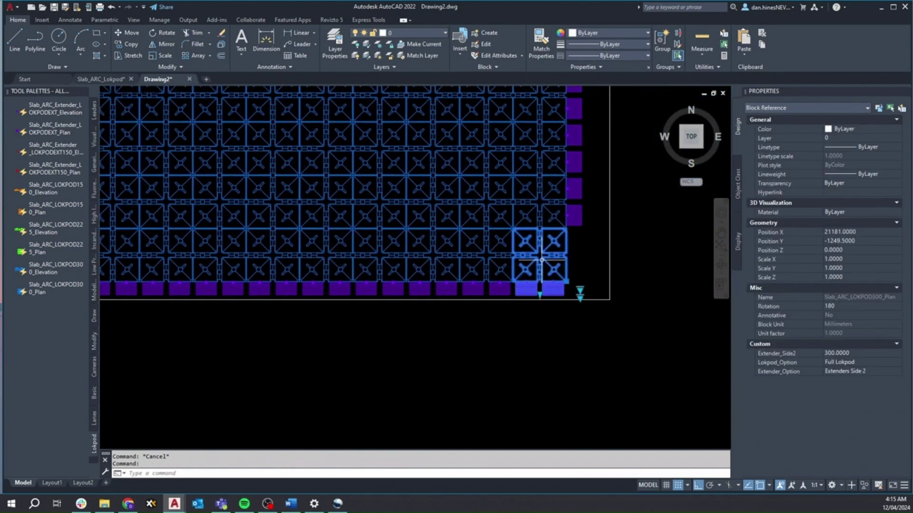
pyautogui.scroll(-2, 542, 269)
pyautogui.moveTo(184, 310); pyautogui.dragTo(536, 306, button='middle')
pyautogui.click(347, 252)
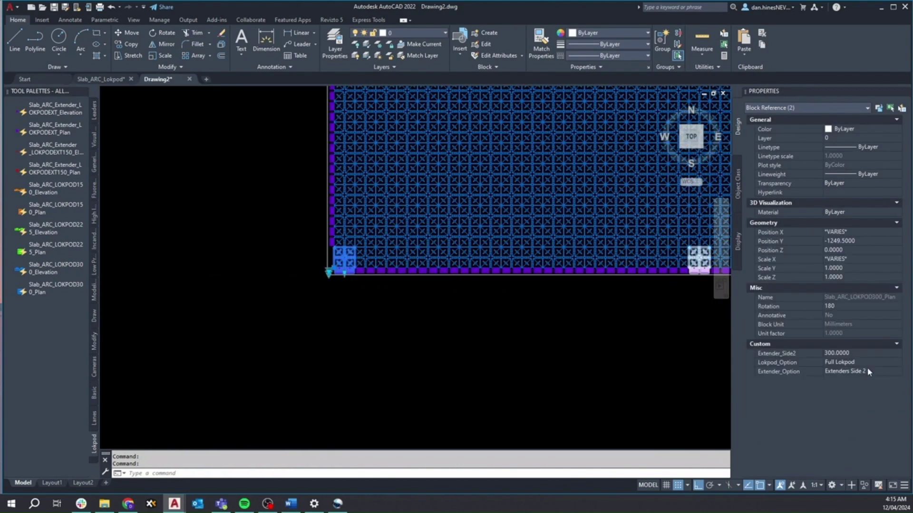
pyautogui.click(897, 371)
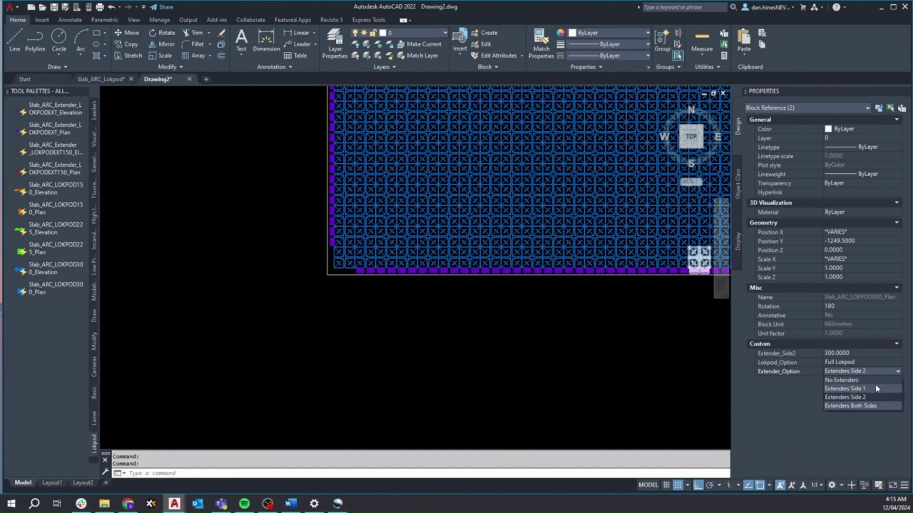
pyautogui.click(865, 402)
pyautogui.press('Escape')
pyautogui.press('Escape')
pyautogui.scroll(-5, 398, 305)
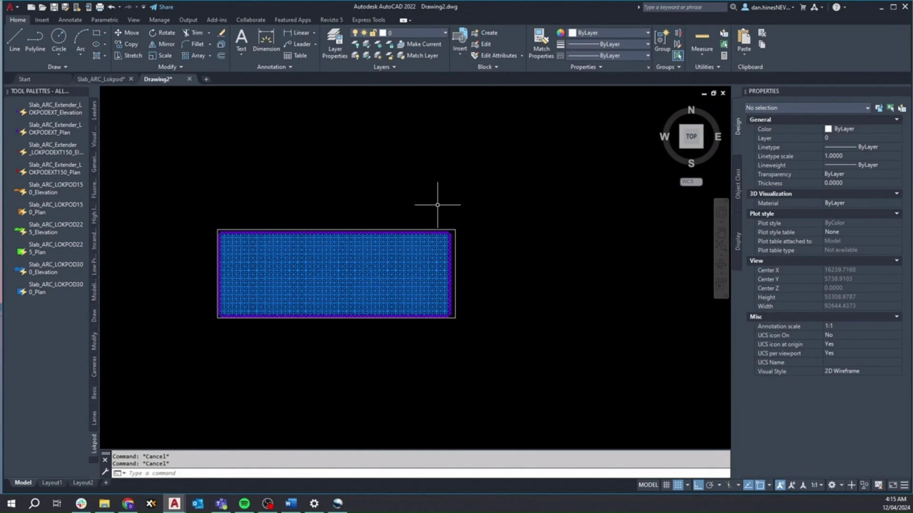
pyautogui.scroll(5, 214, 256)
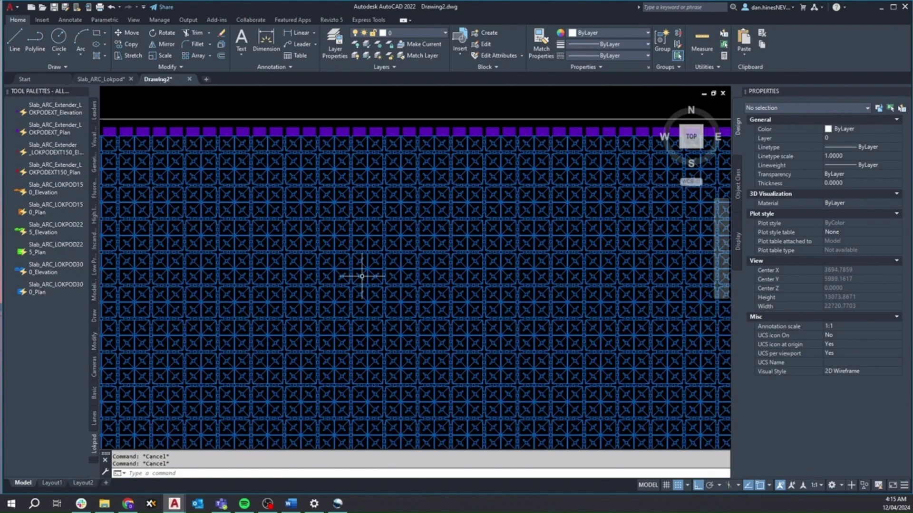
pyautogui.scroll(-3, 362, 269)
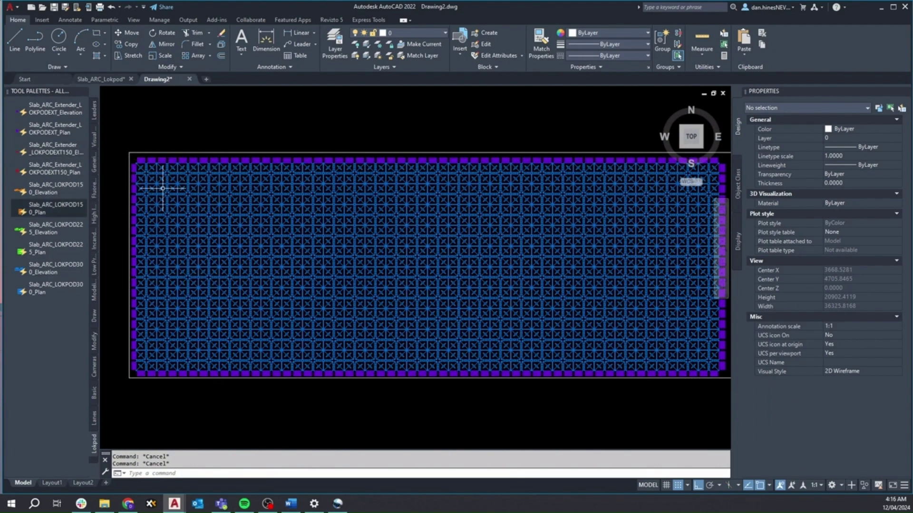
pyautogui.scroll(-2, 322, 116)
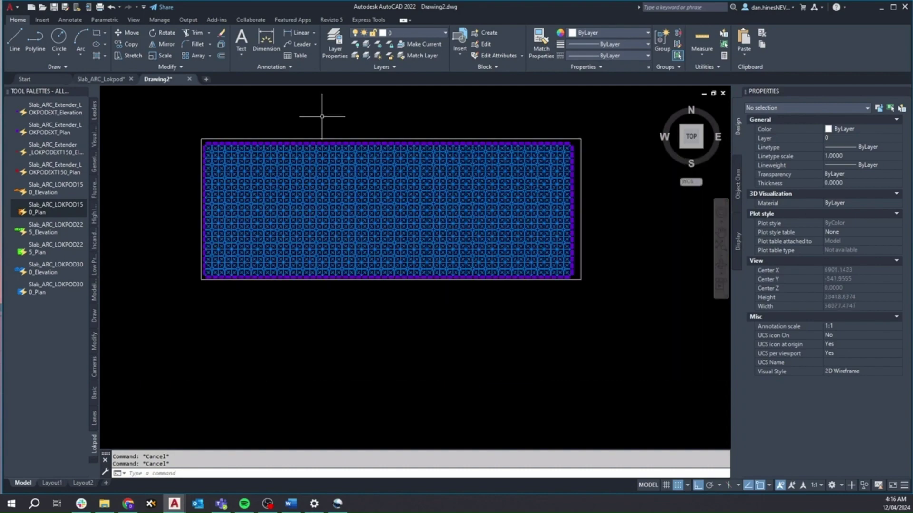